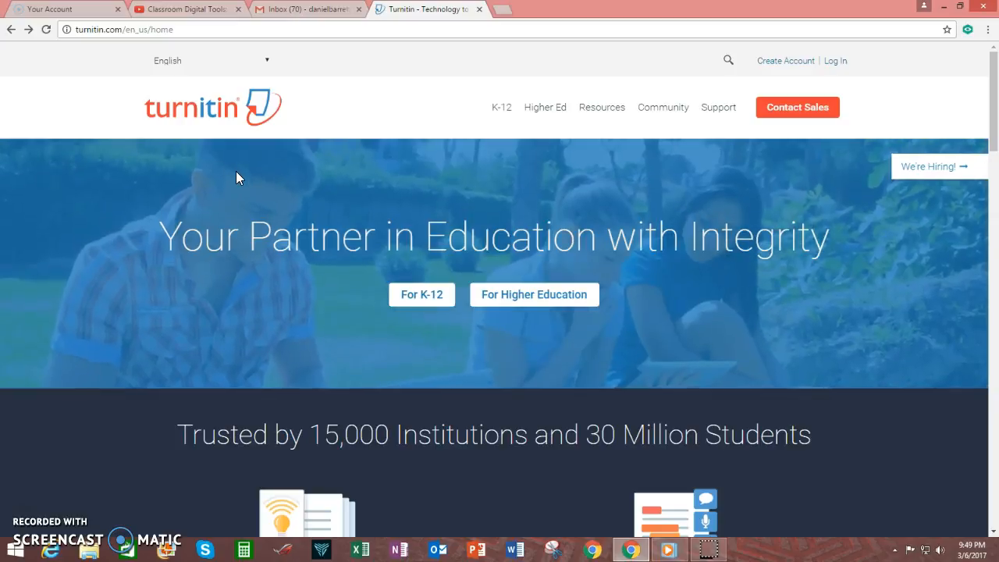
Keep the site language on English and begin creating a new Turnitin account.
left_click(236, 176)
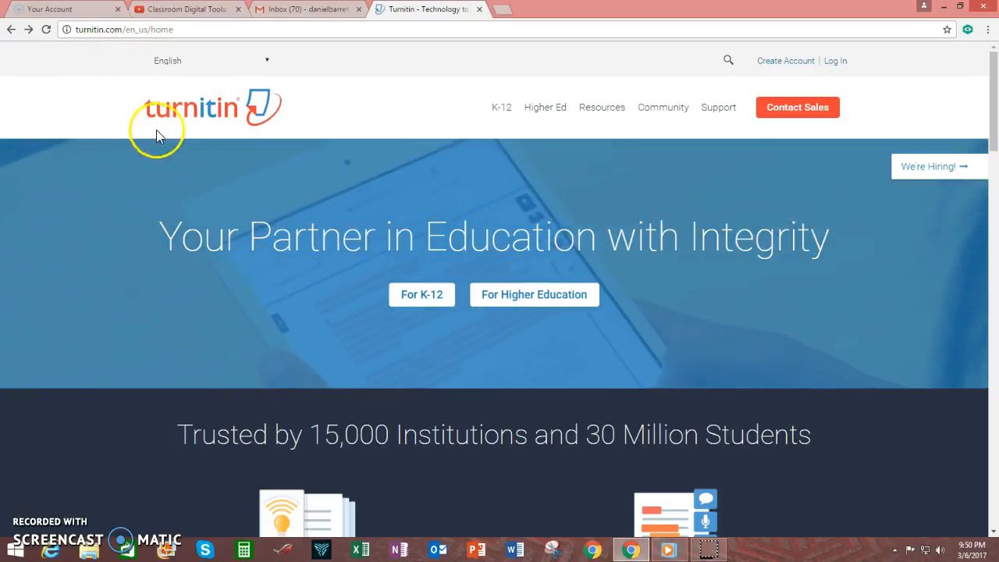
left_click(269, 61)
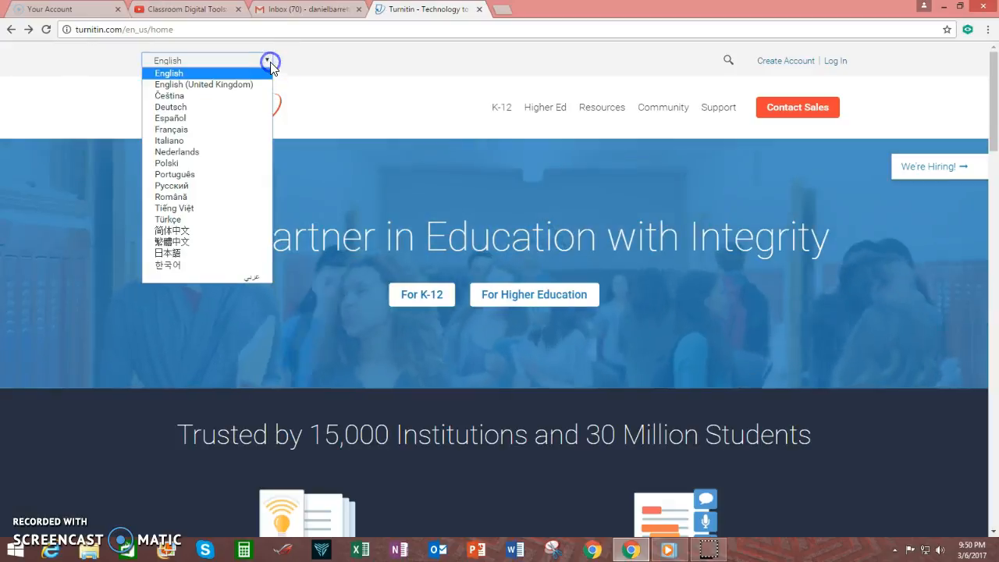
left_click(179, 61)
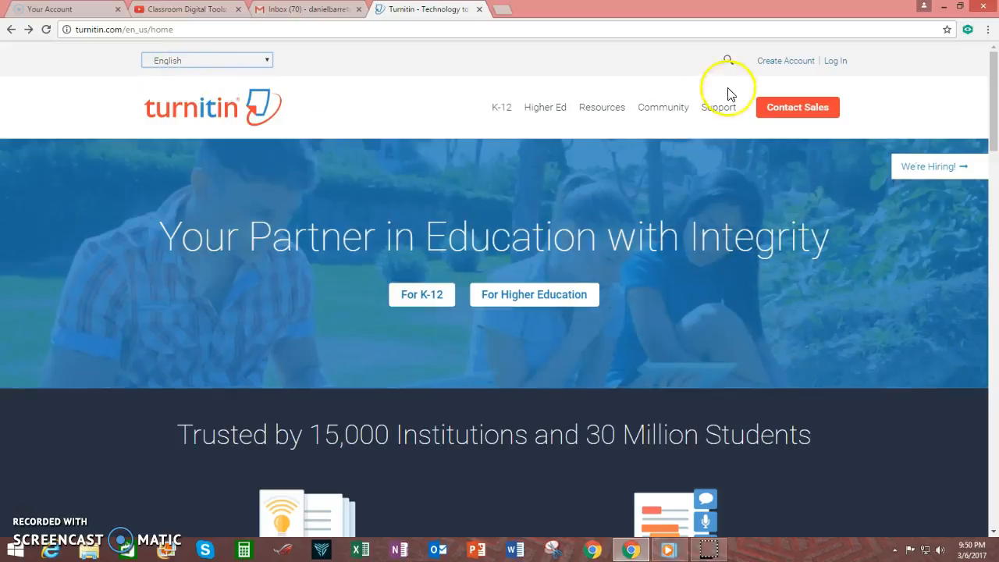
left_click(778, 62)
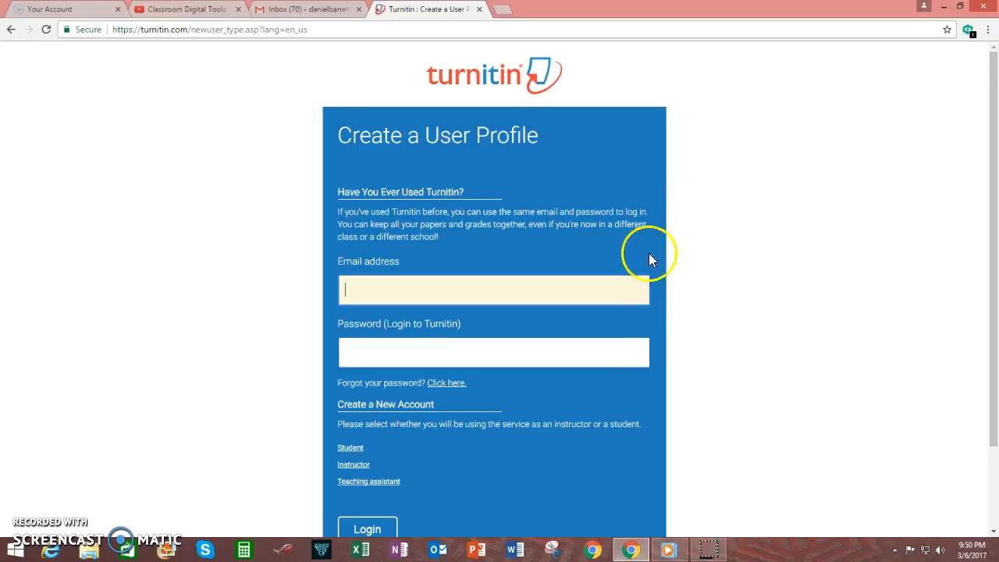
Choose Instructor under Create a New Account to bring up the instructor sign-up form.
scroll(550, 223, "down", 2)
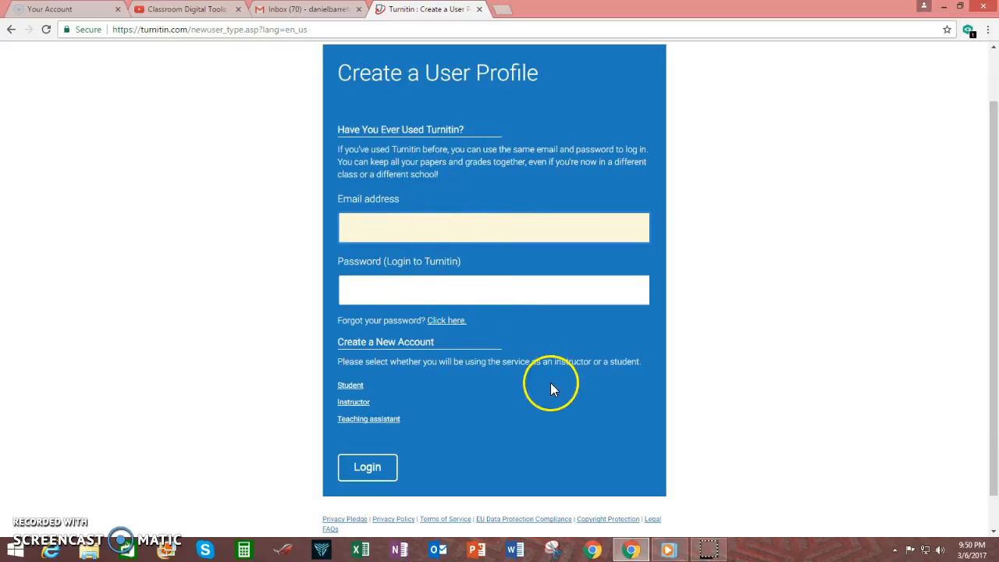
scroll(549, 379, "down", 1)
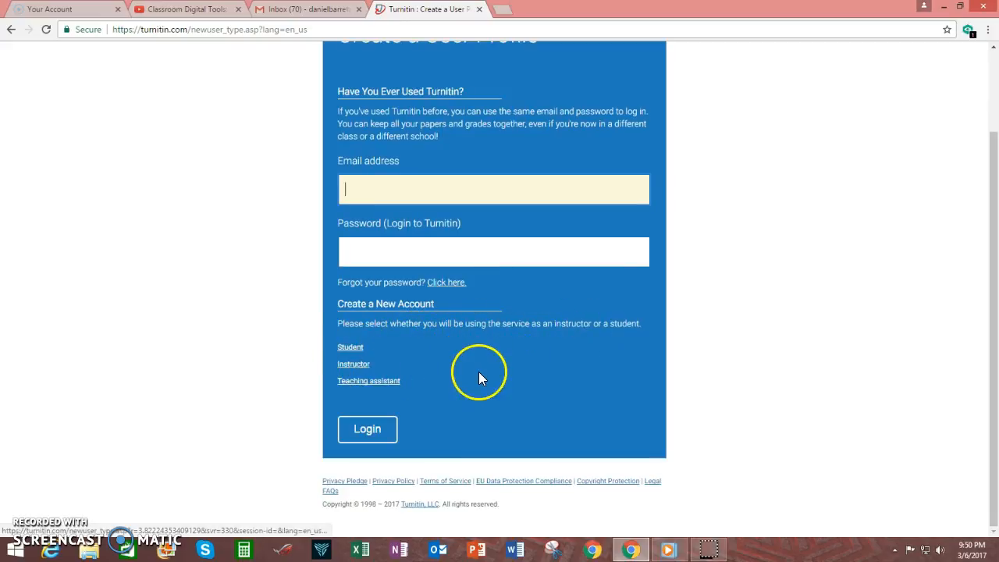
left_click(356, 365)
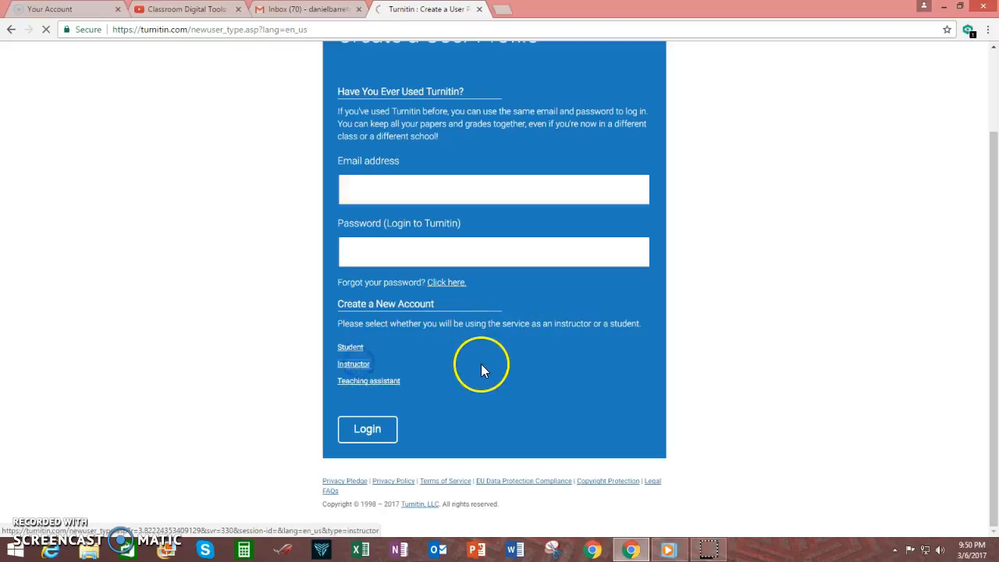
scroll(539, 301, "down", 2)
scroll(545, 303, "down", 1)
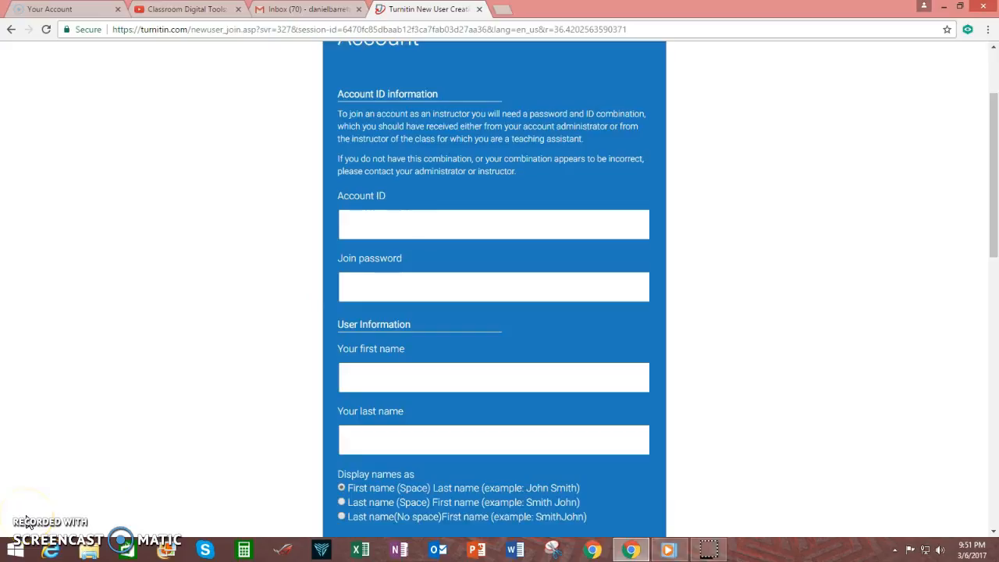
Enter the account ID on the instructor sign-up form.
left_click(364, 229)
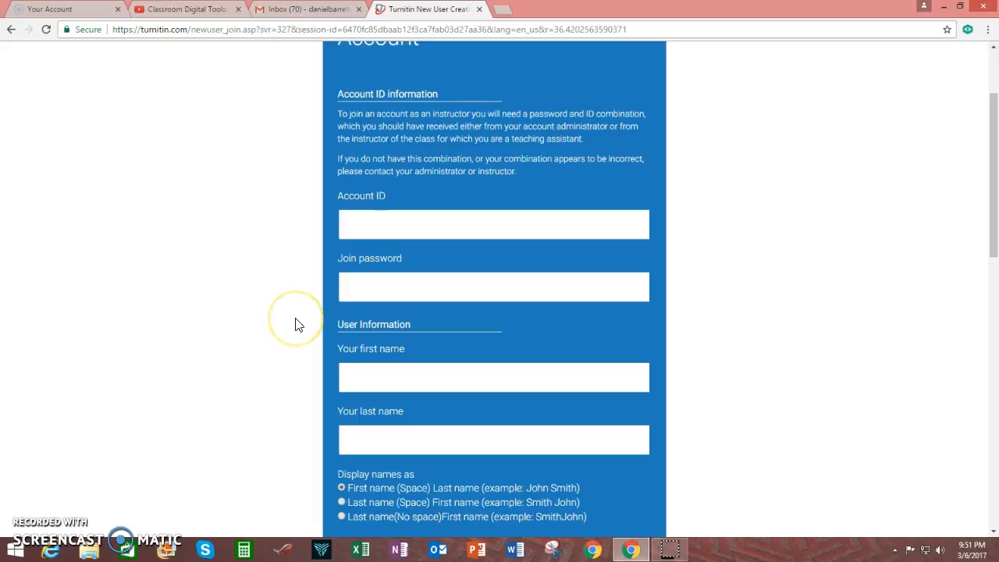
scroll(296, 325, "down", 2)
scroll(296, 324, "down", 1)
scroll(295, 325, "up", 2)
left_click(381, 167)
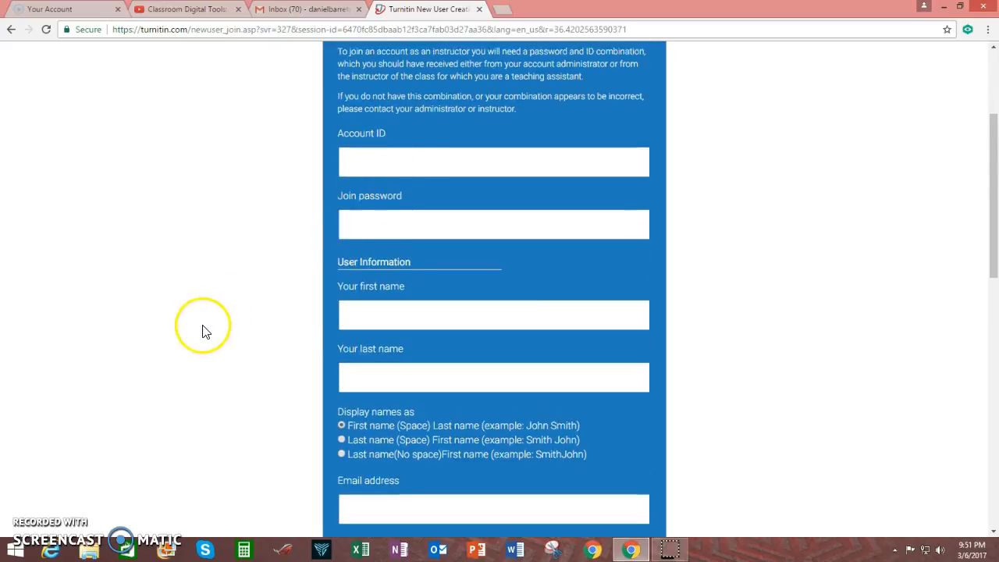
Complete the join password, user information, secret question and agreement, then submit the form.
scroll(205, 324, "down", 3)
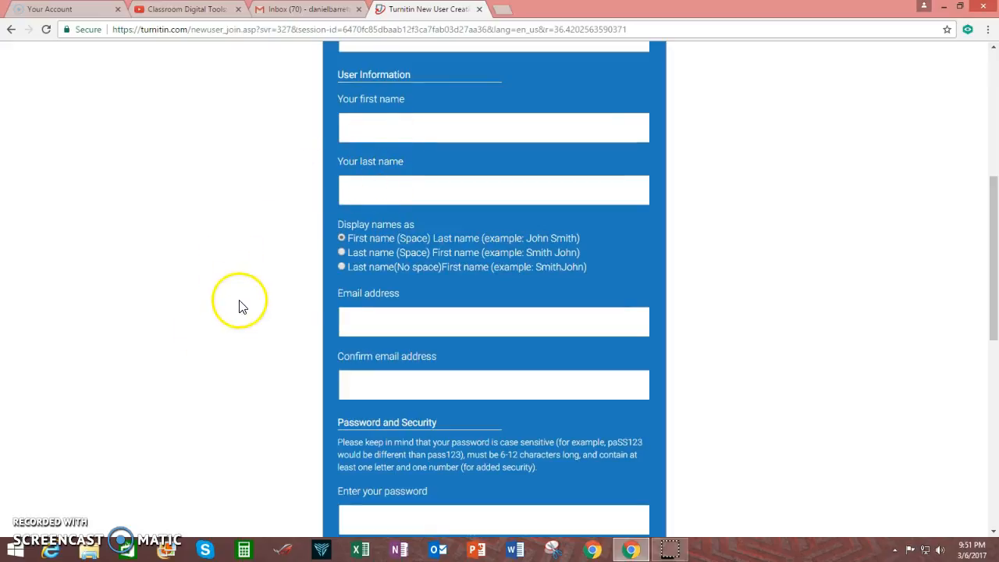
scroll(241, 306, "down", 1)
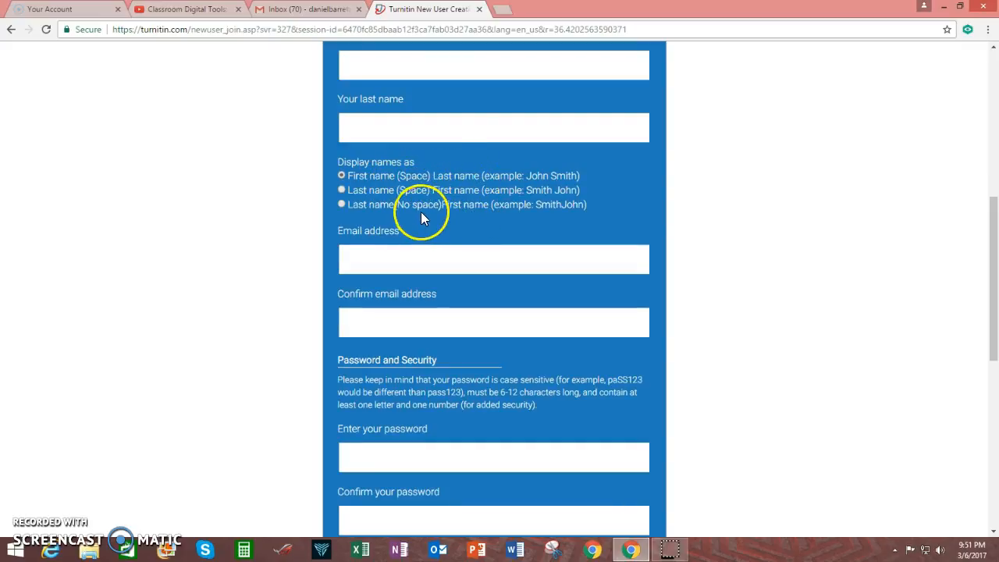
scroll(203, 294, "down", 1)
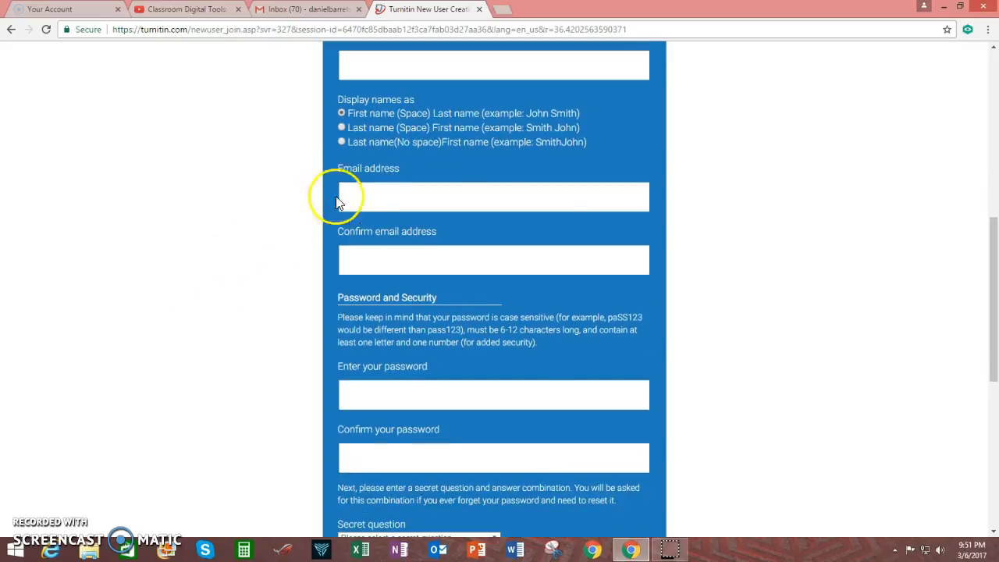
scroll(239, 310, "down", 2)
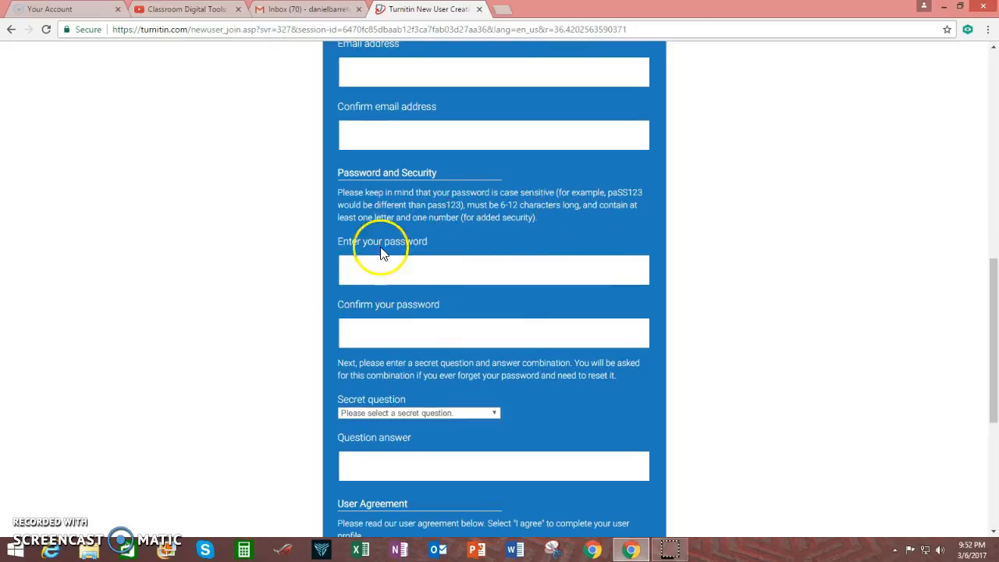
scroll(250, 319, "down", 3)
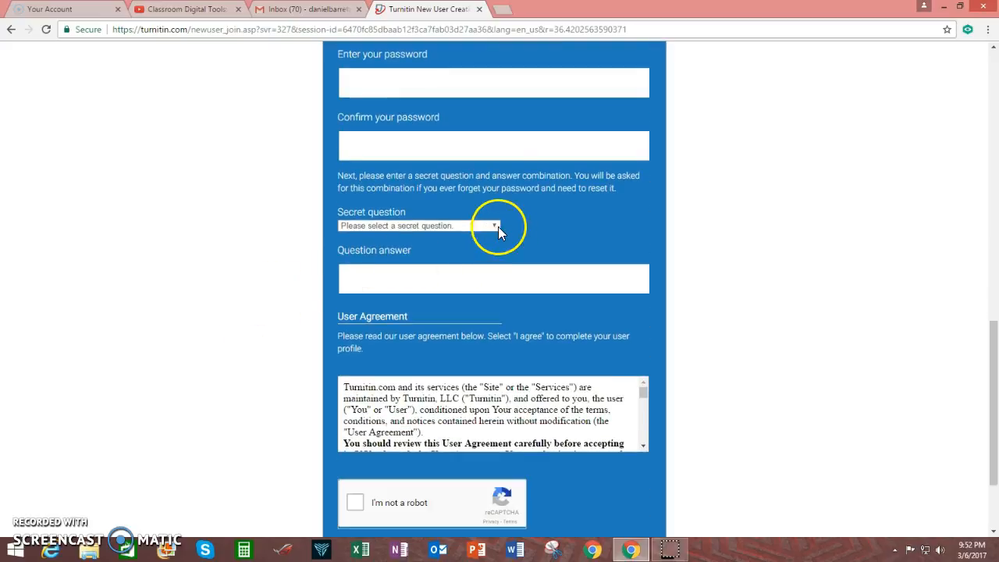
left_click(495, 225)
left_click(287, 270)
scroll(232, 351, "down", 2)
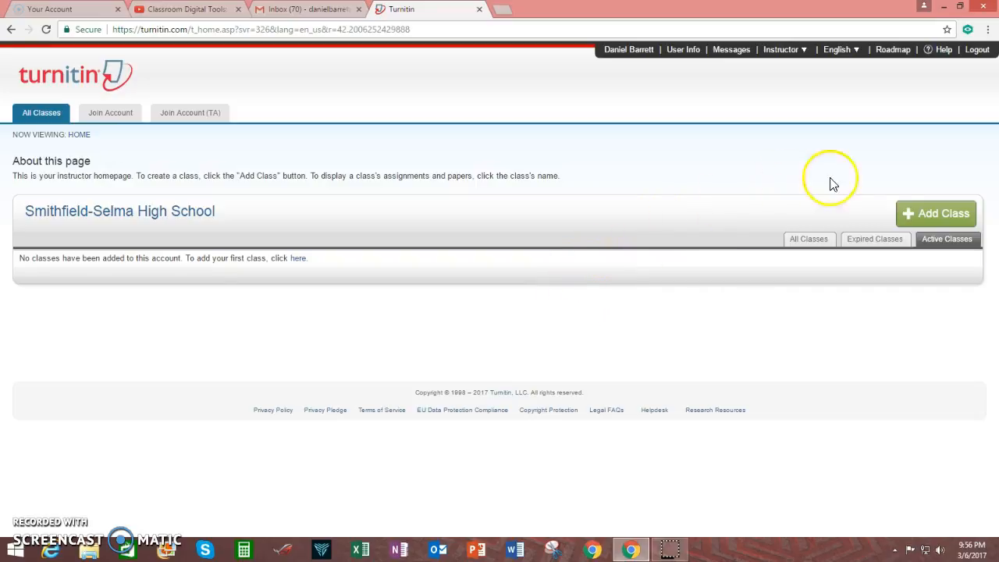
Create a Standard class named 'Future Bestselling Authors' and give it an enrollment password.
left_click(932, 215)
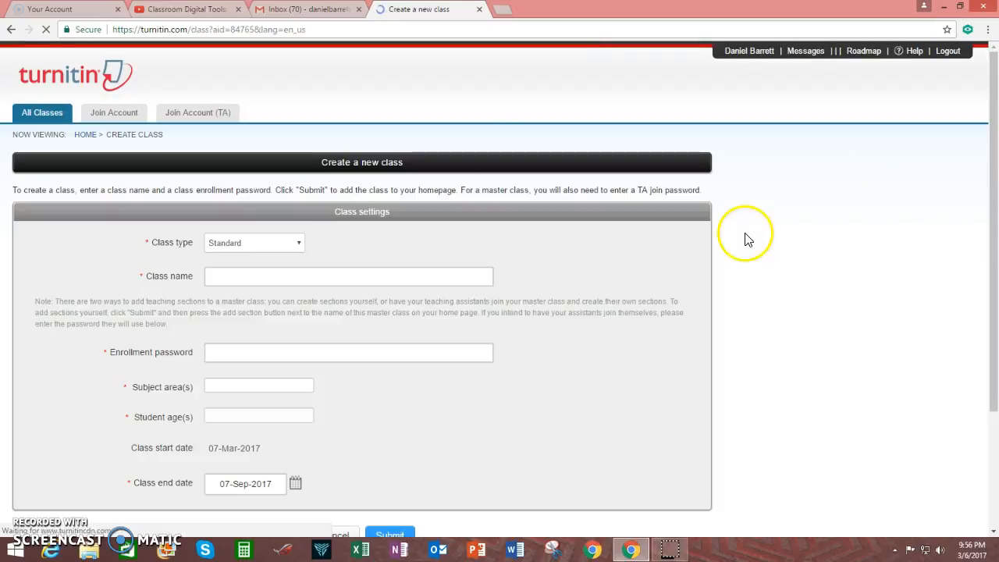
left_click(301, 246)
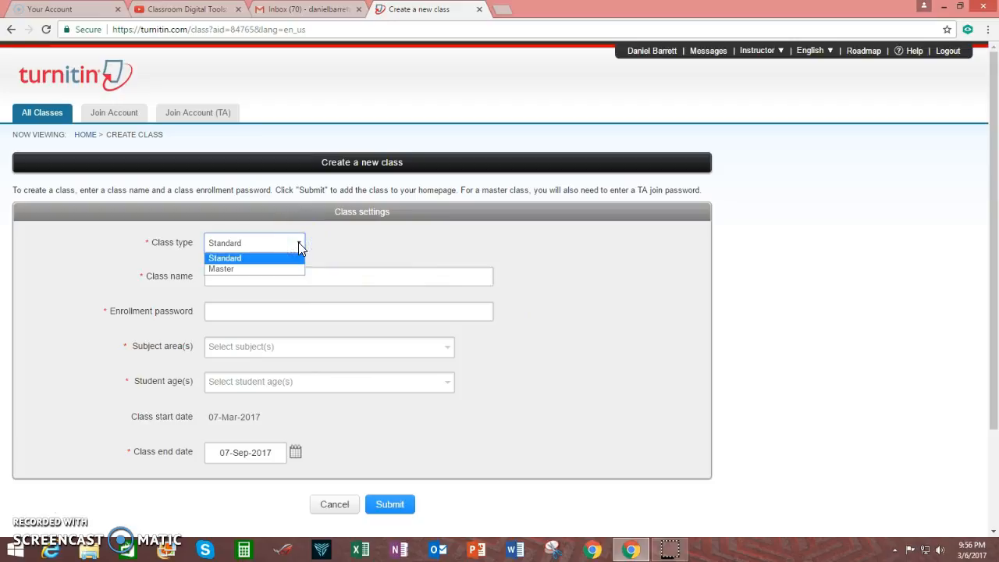
left_click(299, 243)
left_click(276, 277)
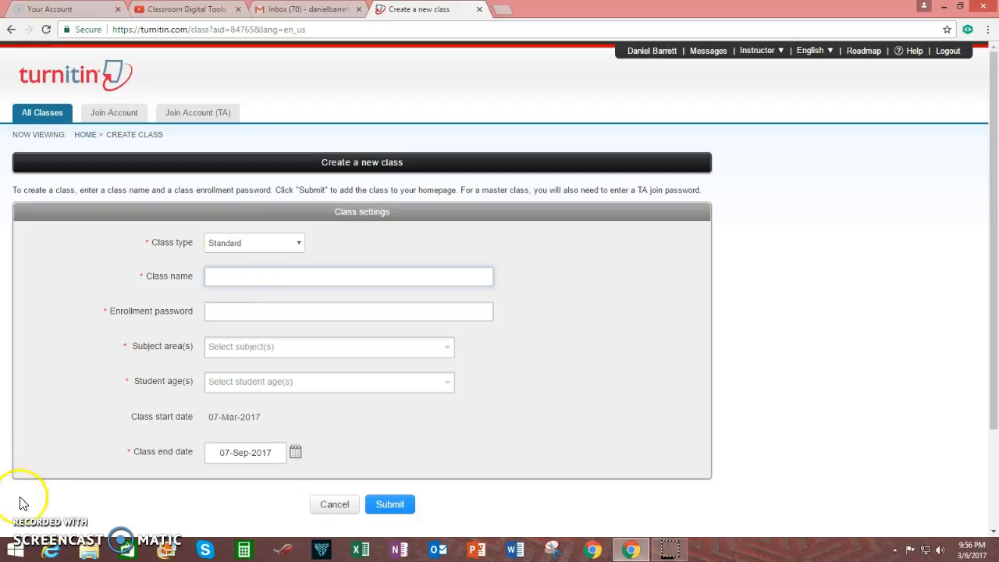
left_click(262, 277)
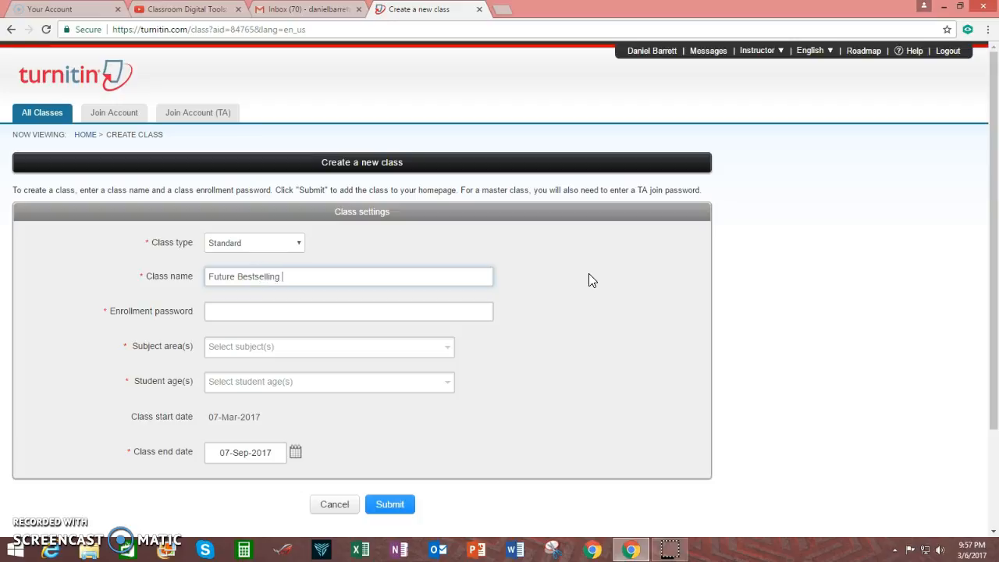
type("uthors")
left_click(309, 313)
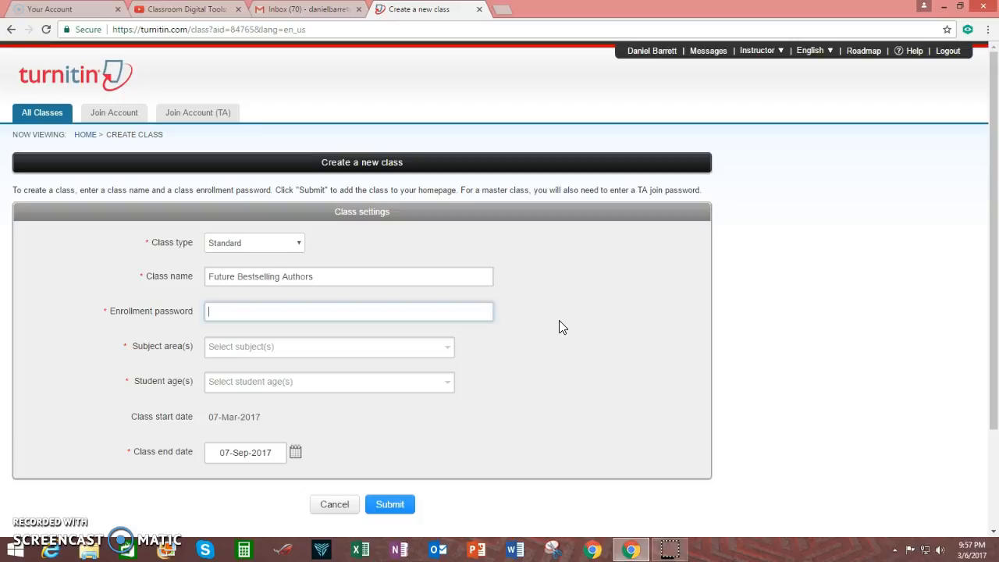
type("exc")
type("futureauthor")
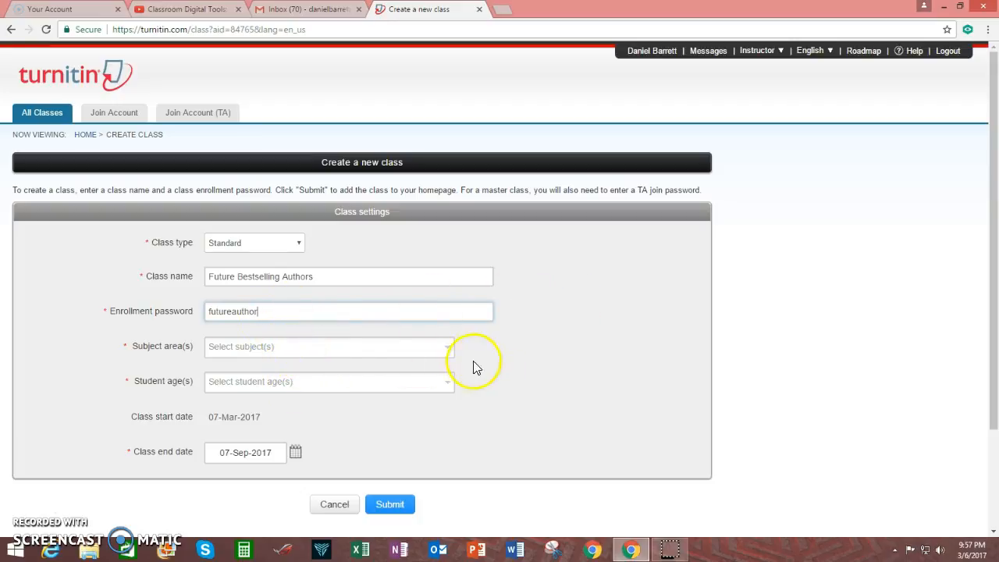
Set the class subject area to Literature.
left_click(451, 348)
left_click(446, 348)
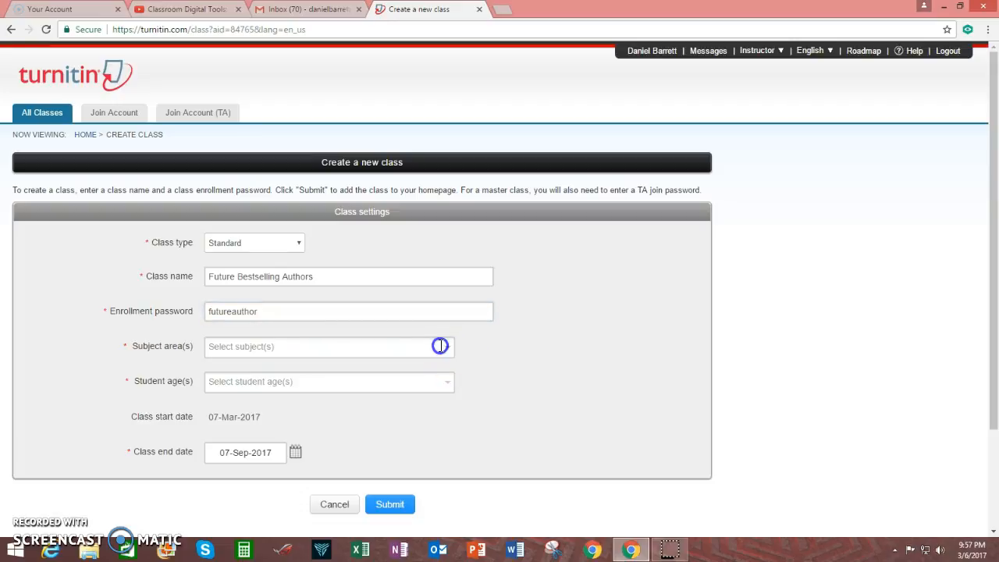
left_click(442, 345)
type("English")
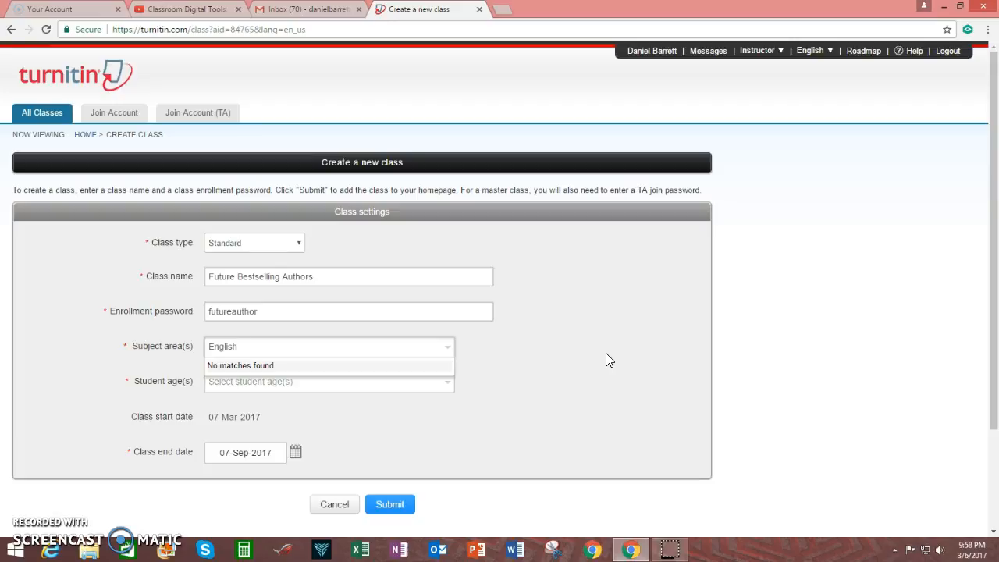
left_click(565, 395)
left_click(268, 411)
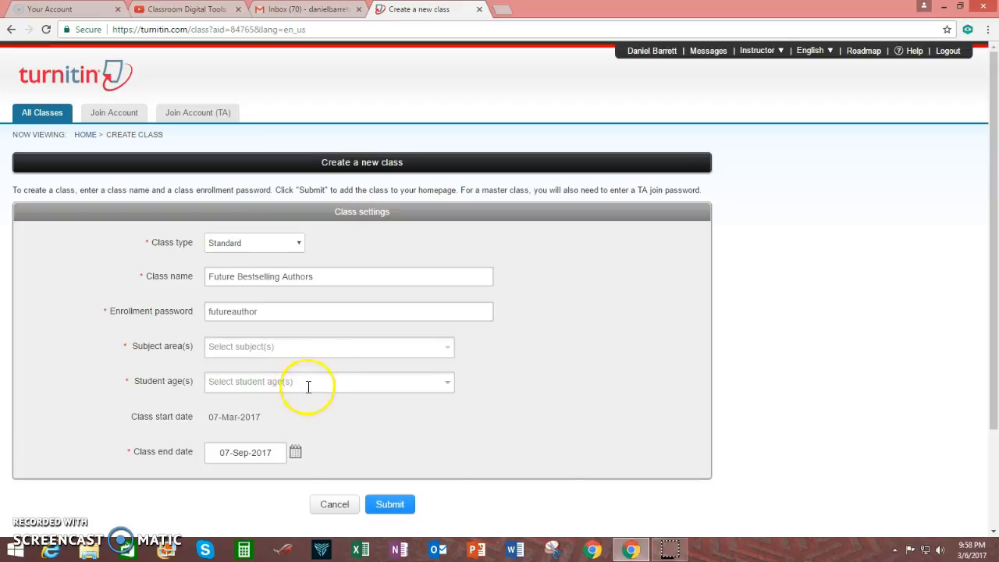
left_click(451, 348)
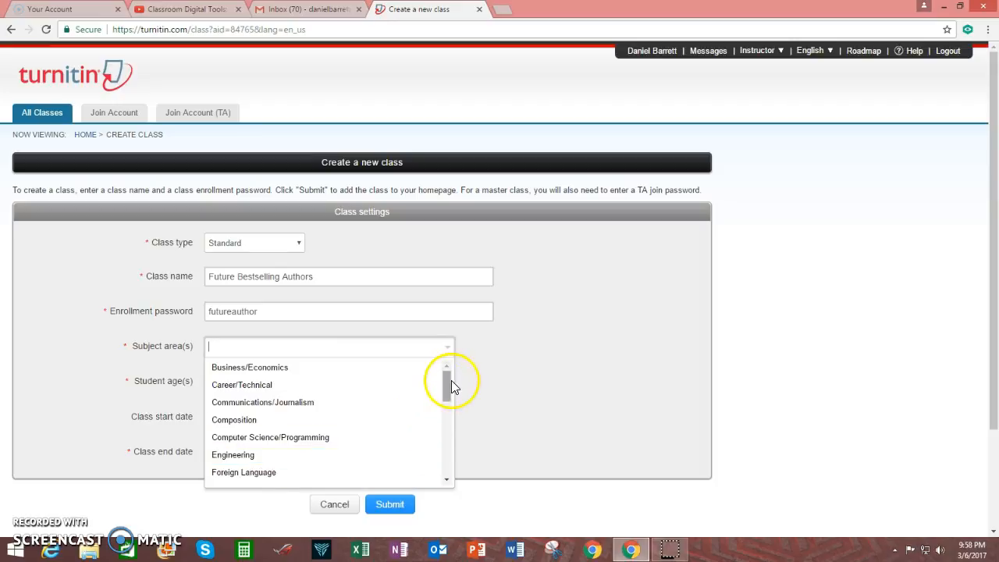
mouse_move(451, 381)
left_mouse_down()
mouse_move(418, 480)
mouse_move(440, 415)
left_mouse_up()
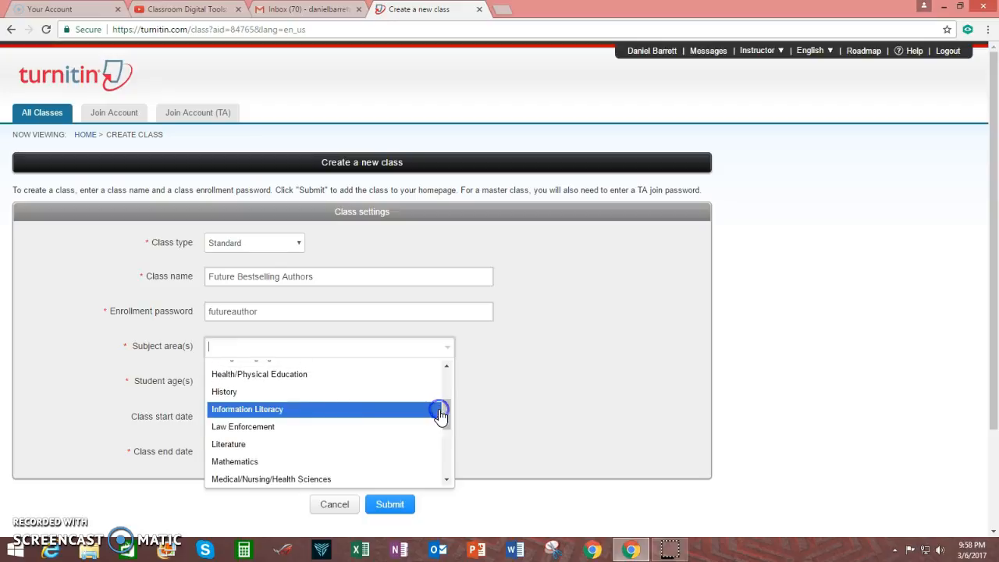
left_click(250, 445)
left_click(606, 382)
Set the student age range to 17-18.
left_click(290, 381)
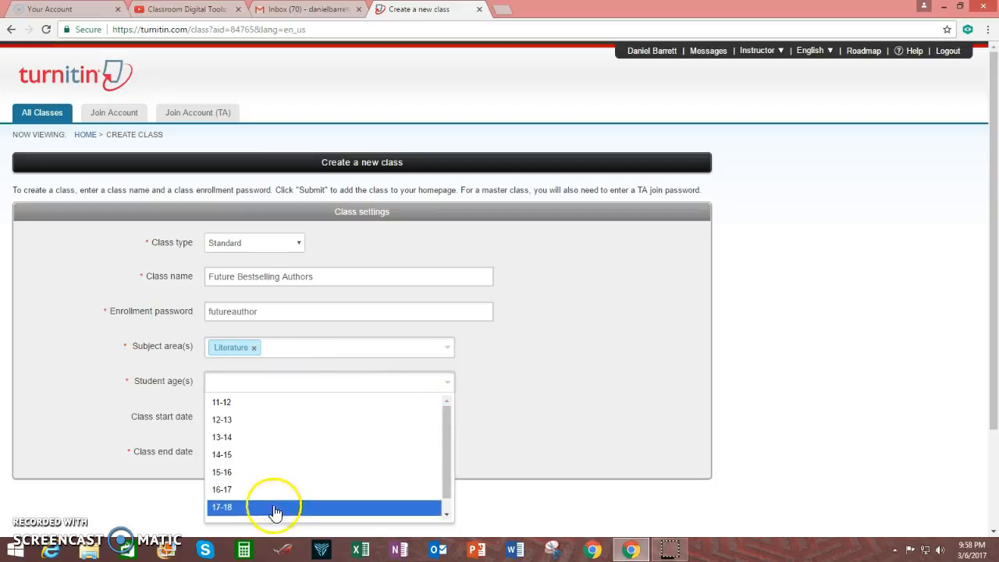
scroll(443, 492, "down", 1)
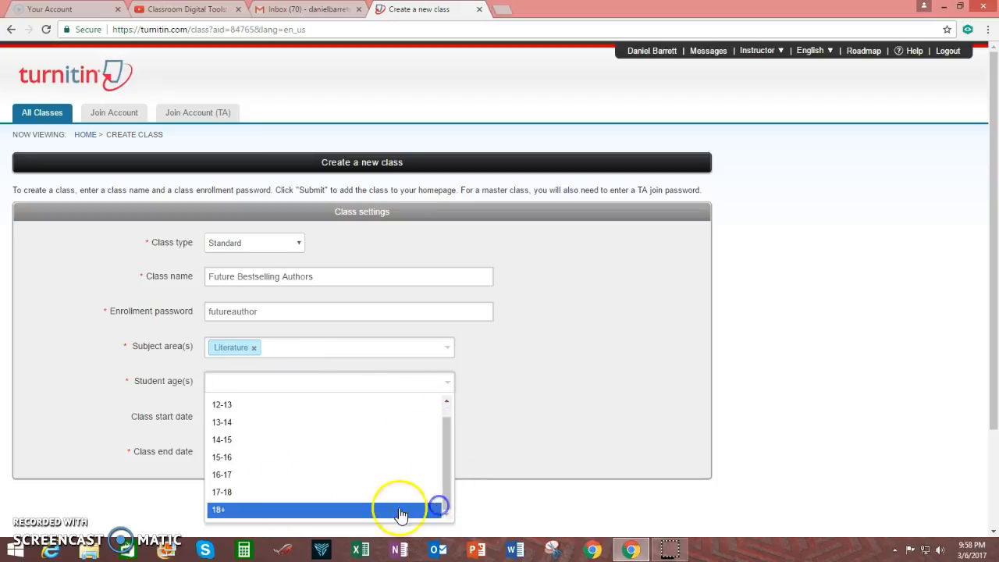
left_click(241, 491)
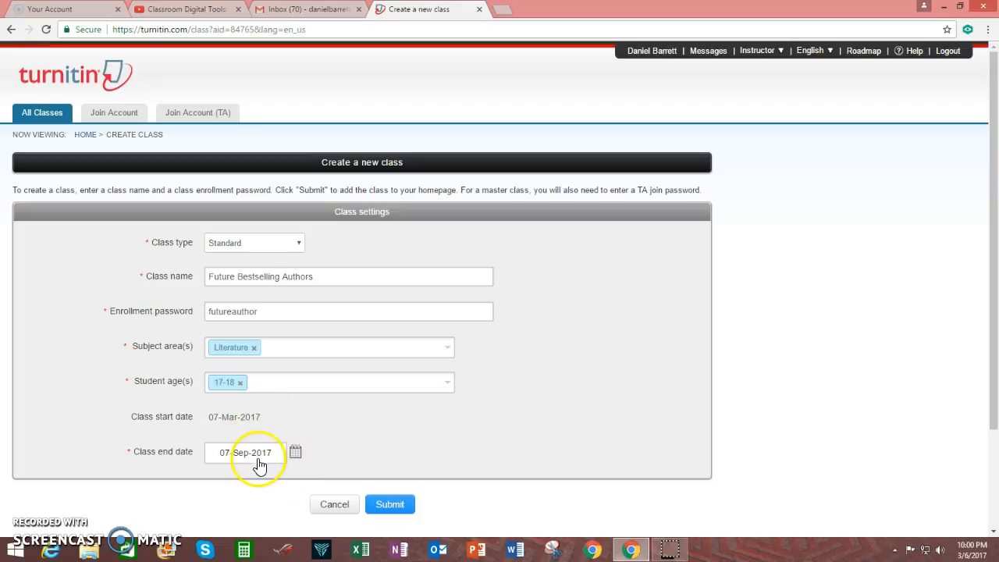
Set the class end date to 02-Jun-2017 and submit the new class.
left_click(296, 452)
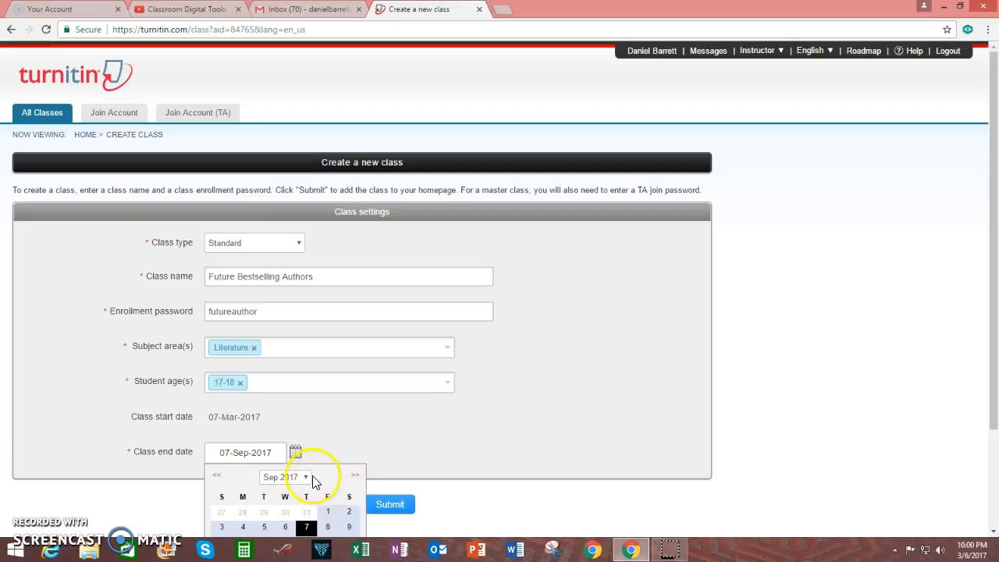
left_click(308, 477)
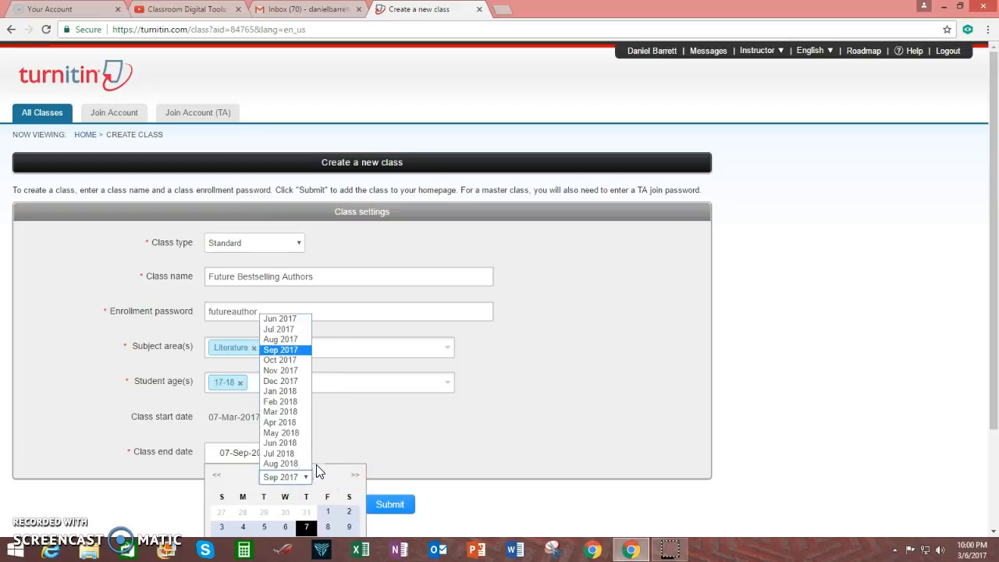
left_click(287, 318)
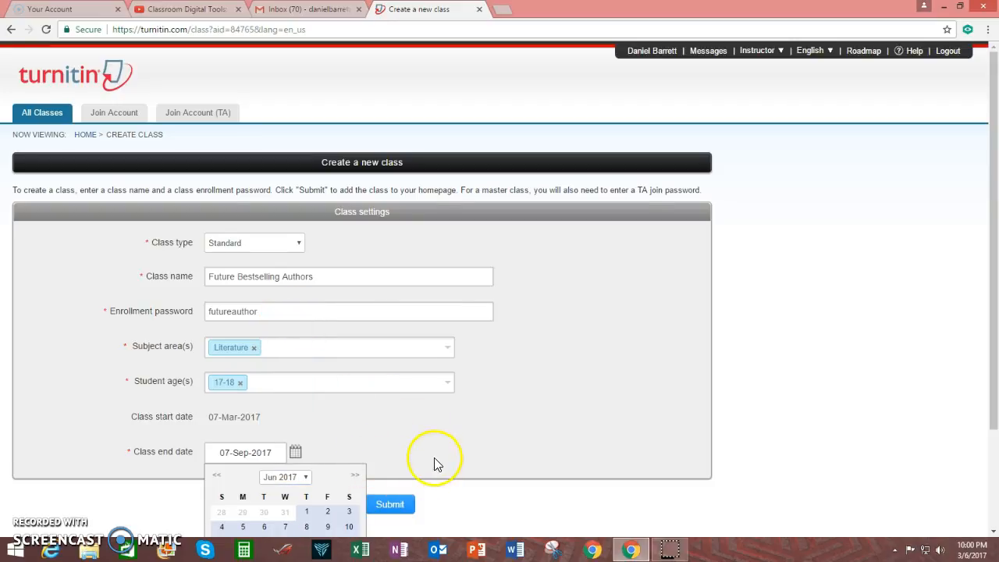
scroll(437, 462, "down", 1)
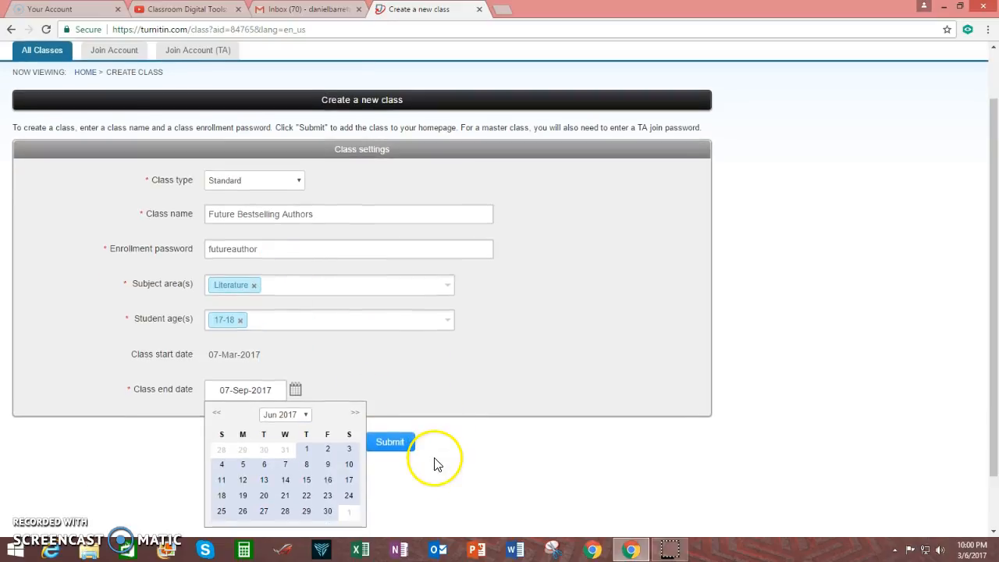
left_click(328, 453)
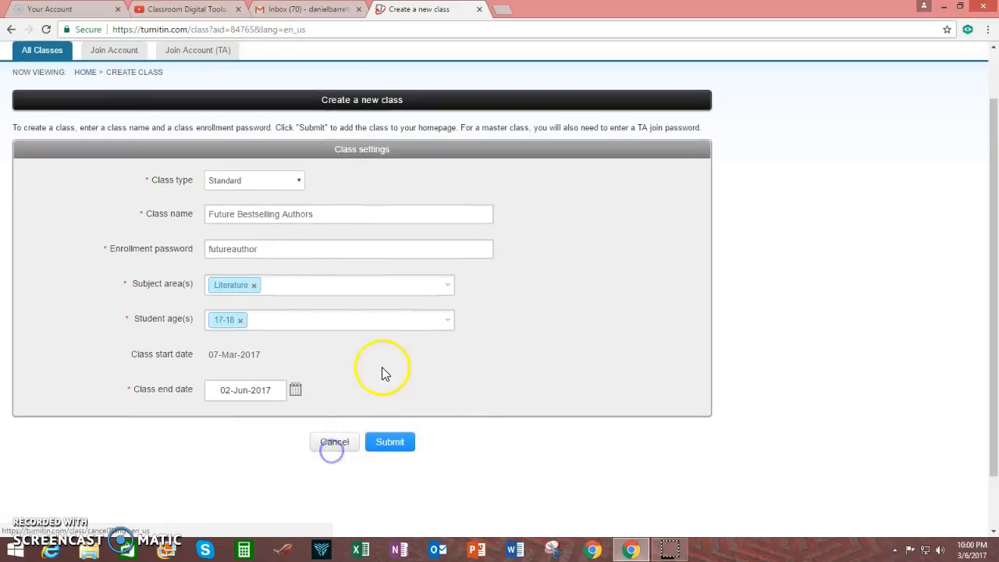
left_click(393, 443)
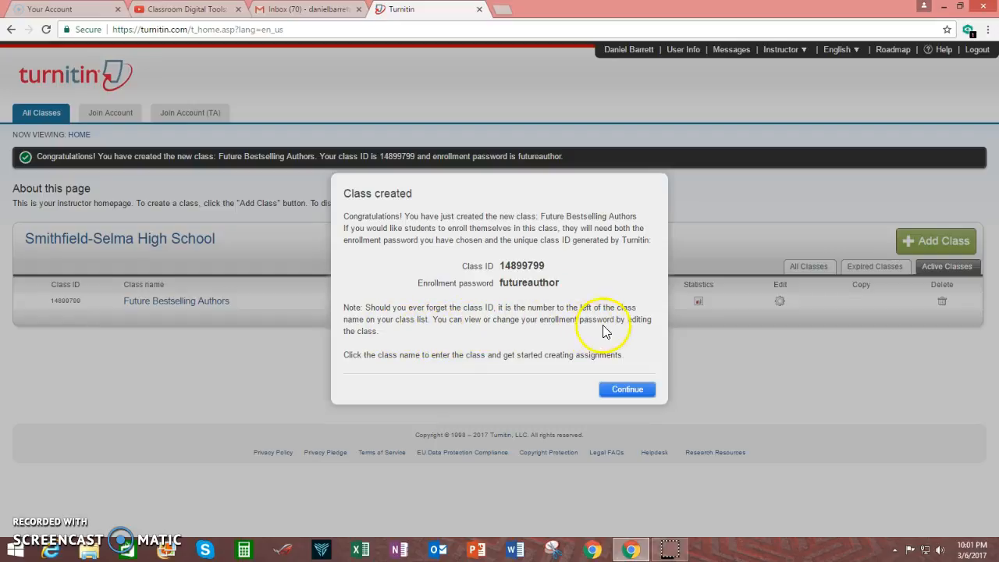
Continue past the confirmation showing the class ID and enrollment password.
left_click(631, 390)
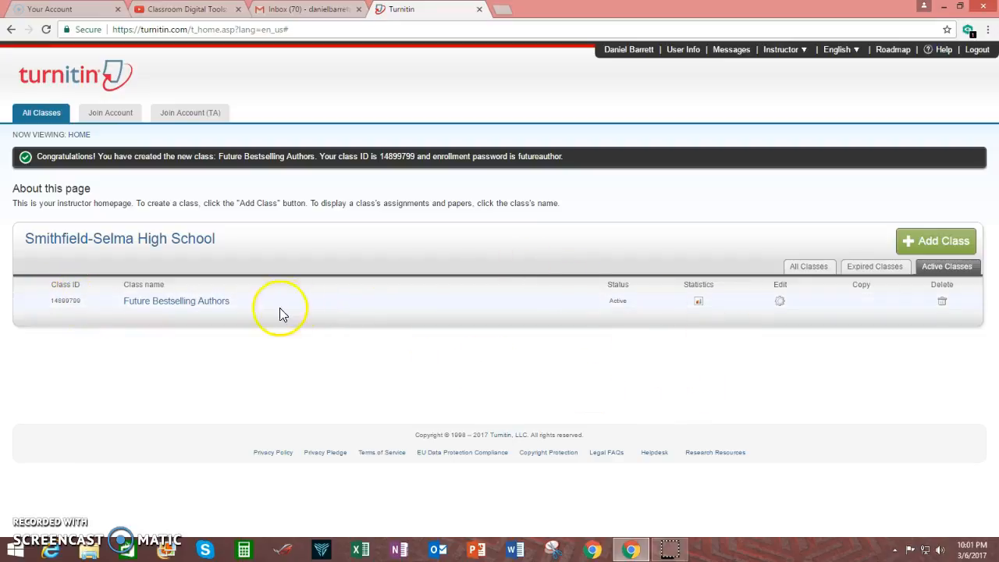
left_click(782, 306)
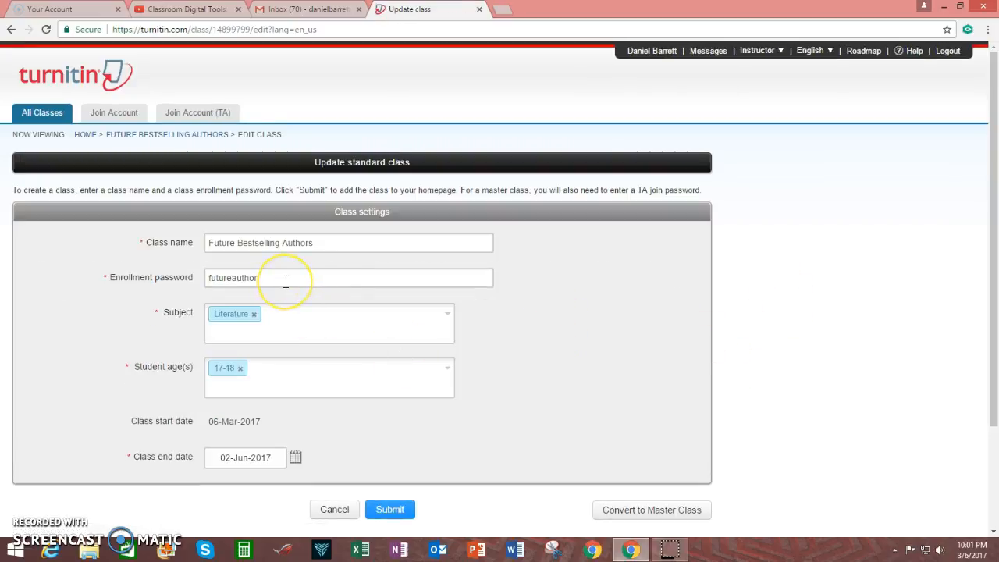
left_click(300, 321)
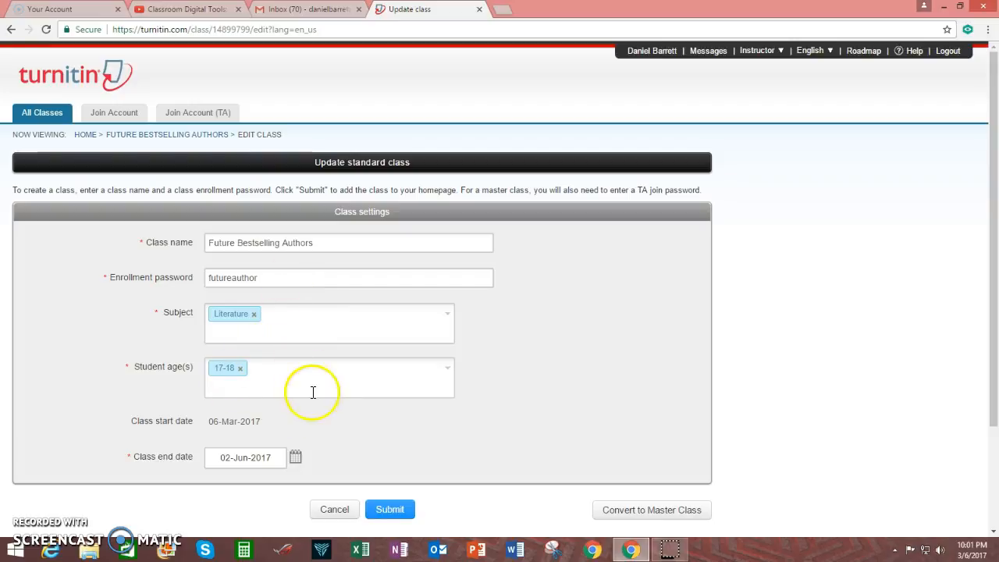
left_click(336, 516)
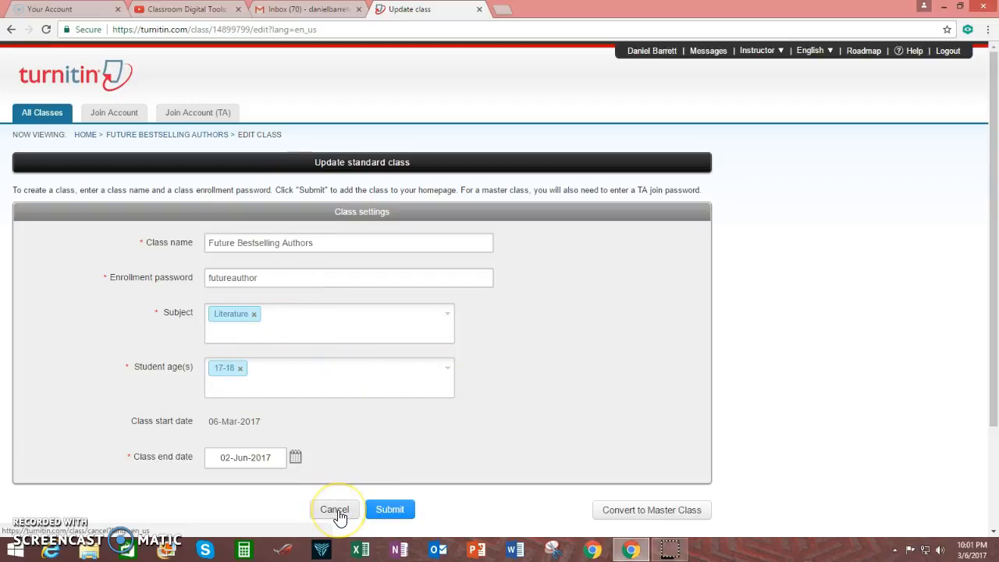
scroll(495, 440, "down", 3)
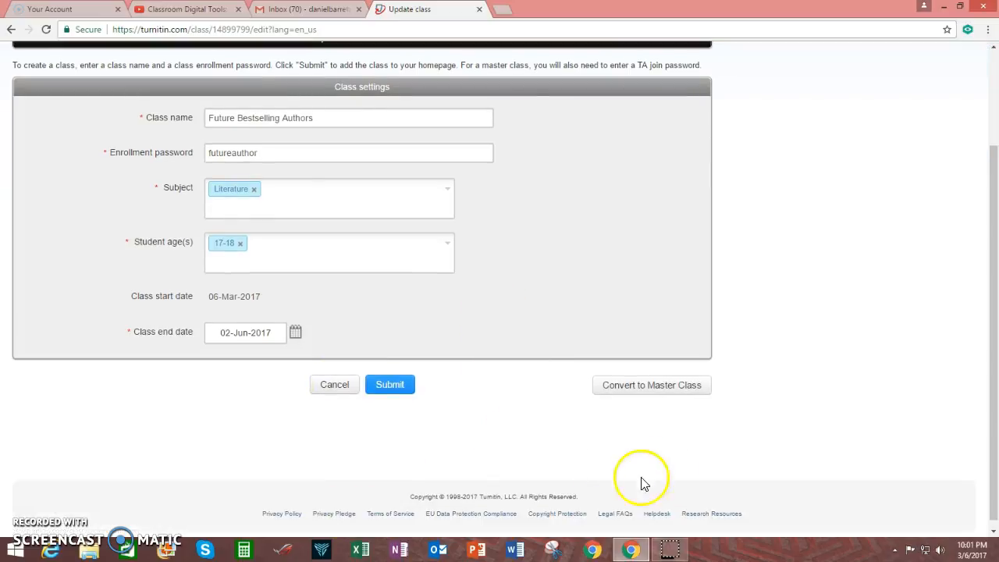
scroll(500, 477, "up", 3)
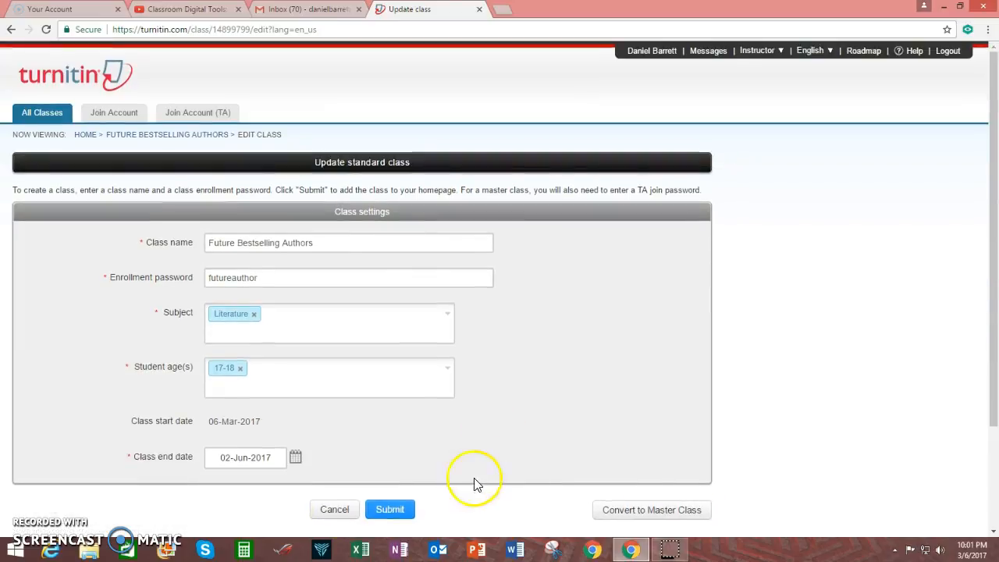
left_click(347, 511)
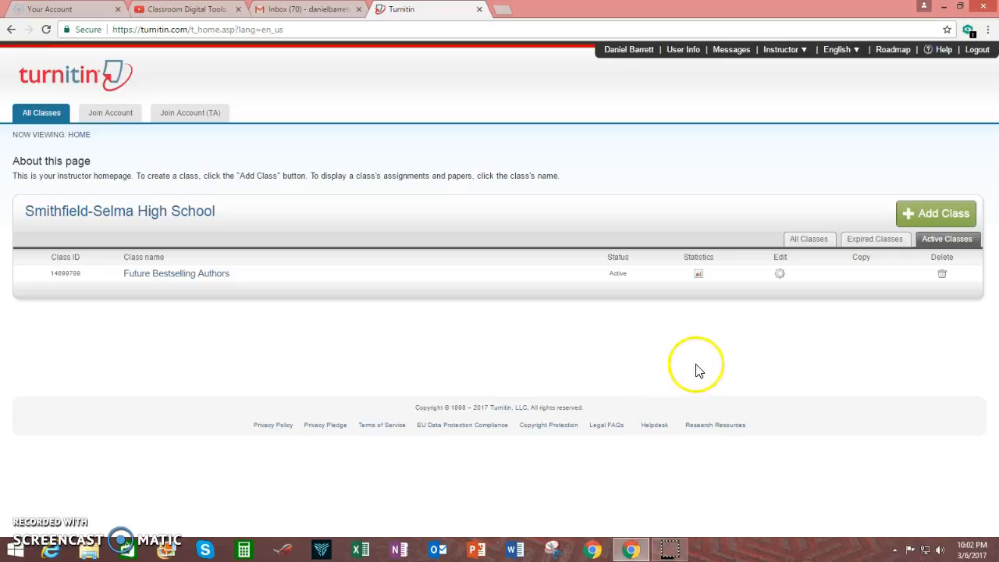
left_click(780, 274)
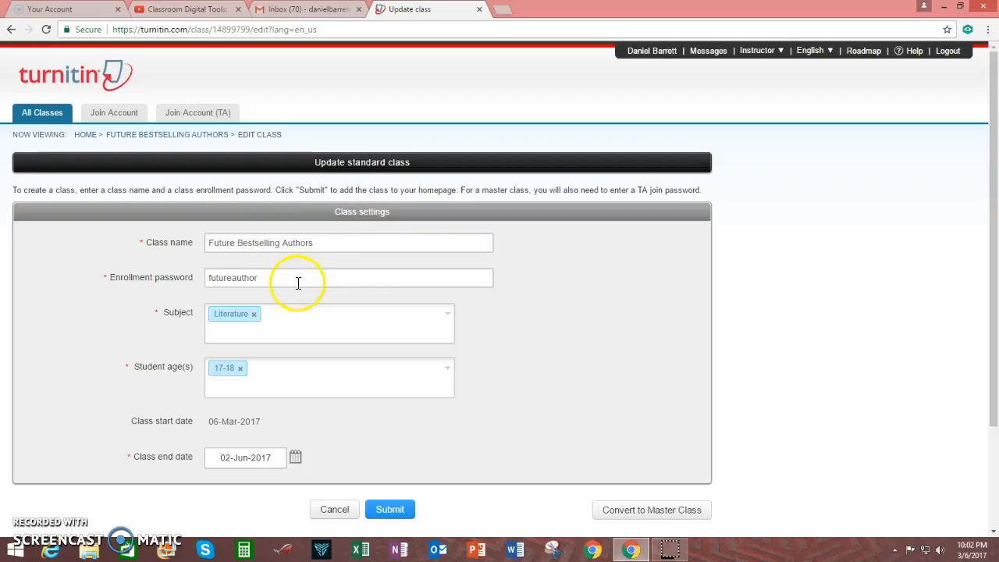
left_click(346, 512)
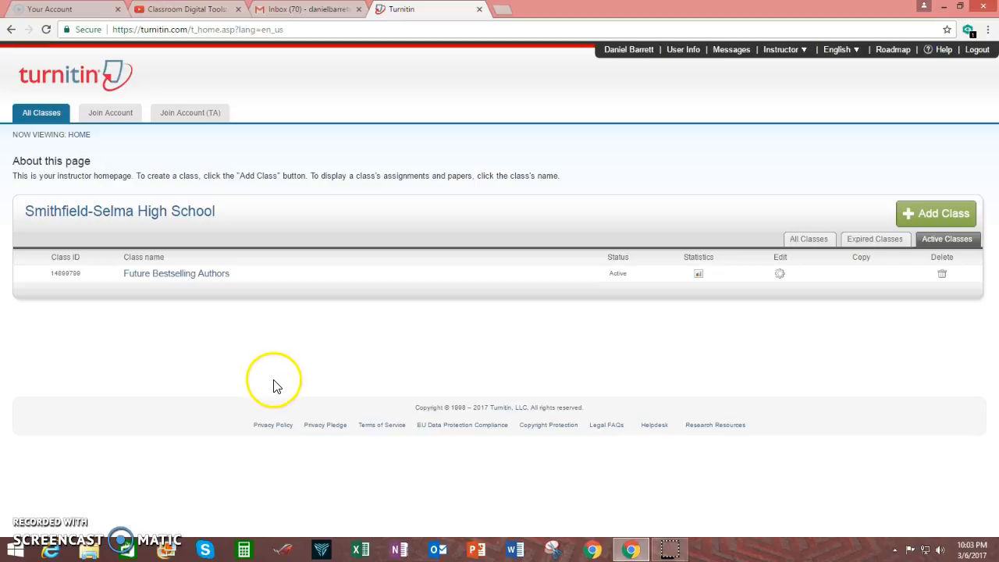
Open the Future Bestselling Authors class and start a new assignment.
left_click(193, 275)
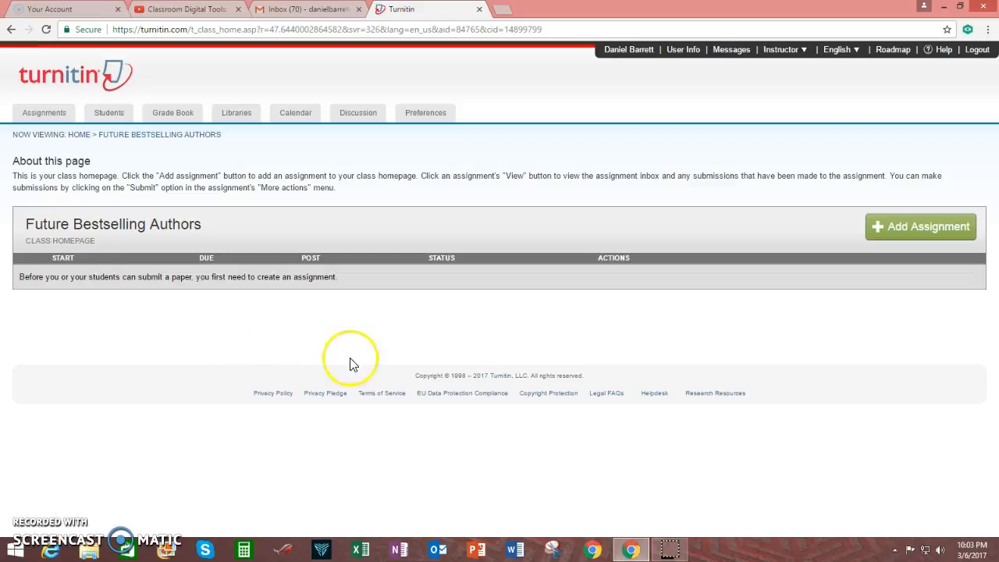
left_click(890, 235)
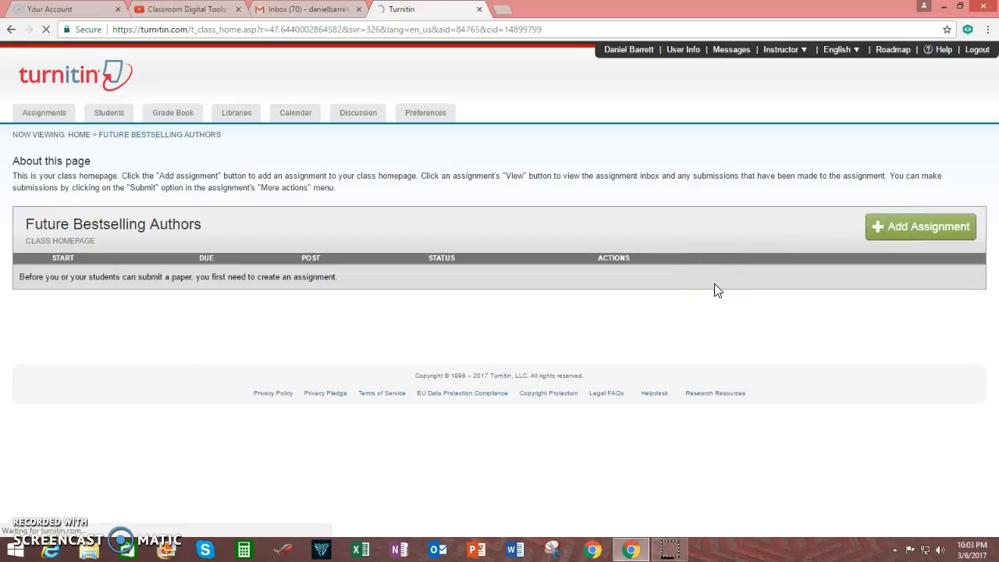
left_click(902, 228)
Enter 'Literary Arts Magazine' as the assignment title.
left_click(901, 228)
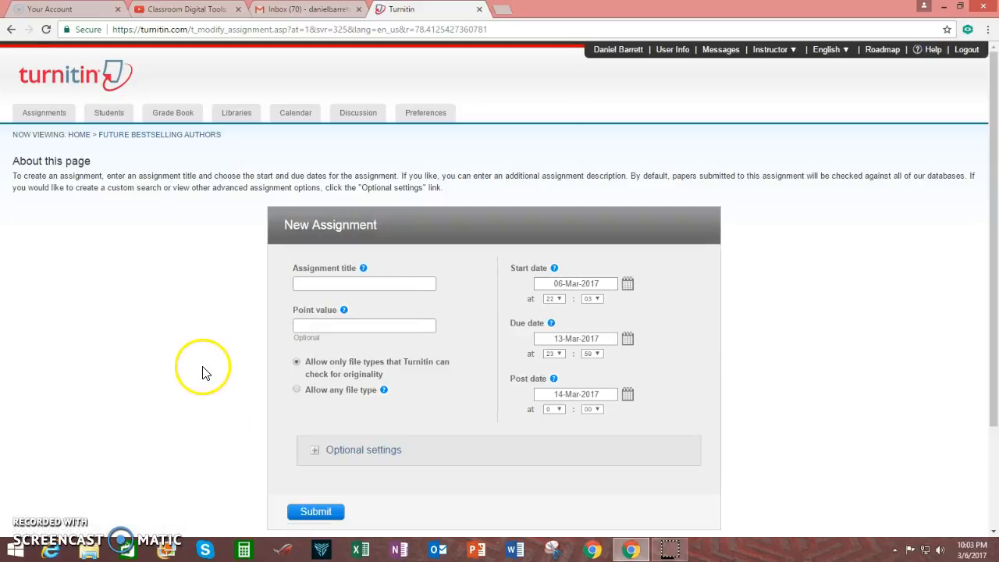
left_click(338, 283)
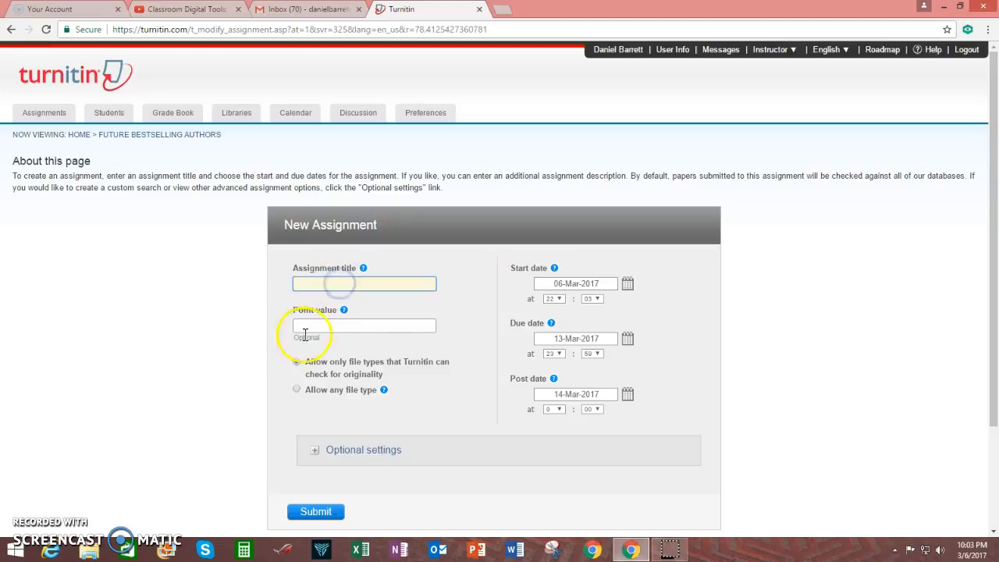
mouse_move(364, 269)
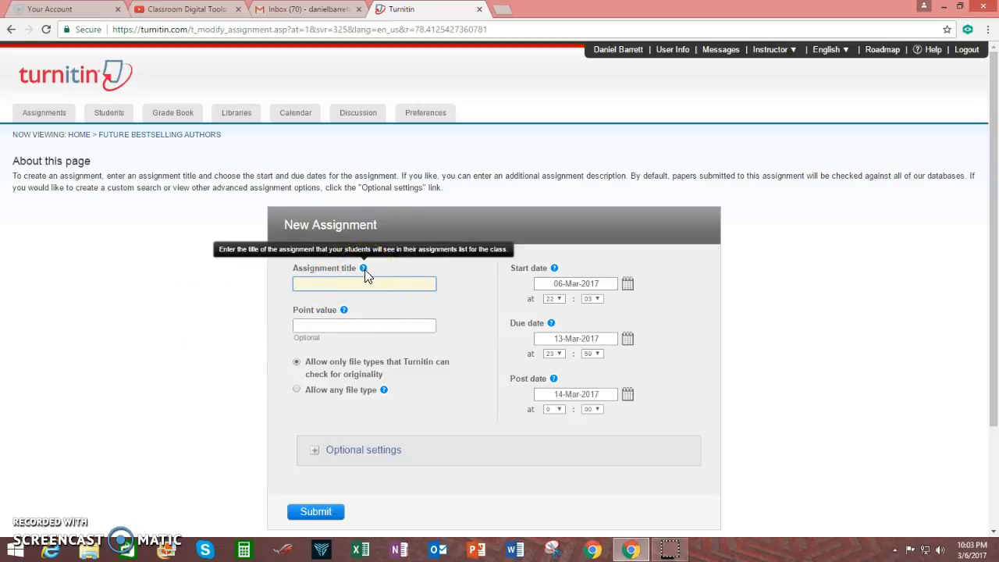
left_click(363, 286)
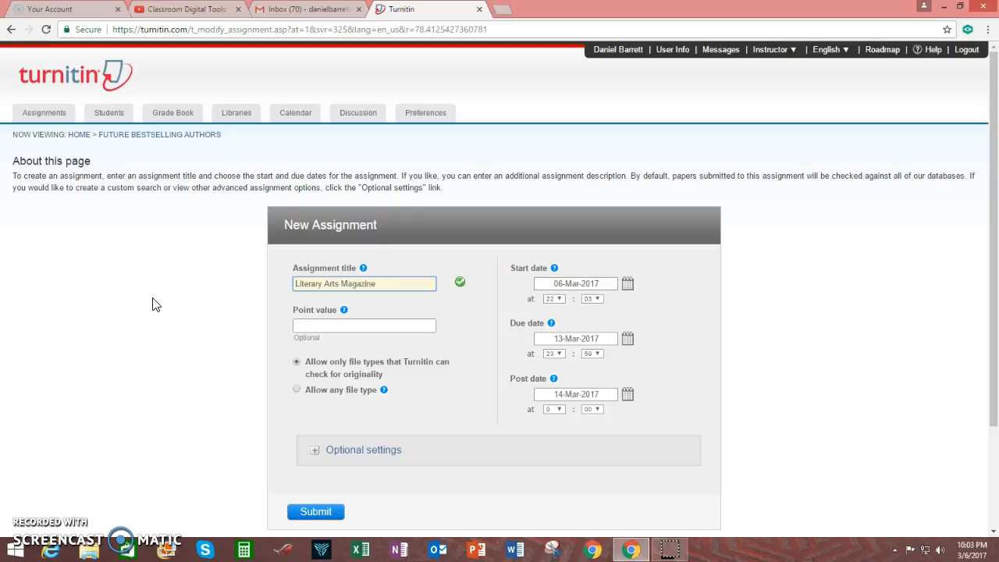
mouse_move(344, 311)
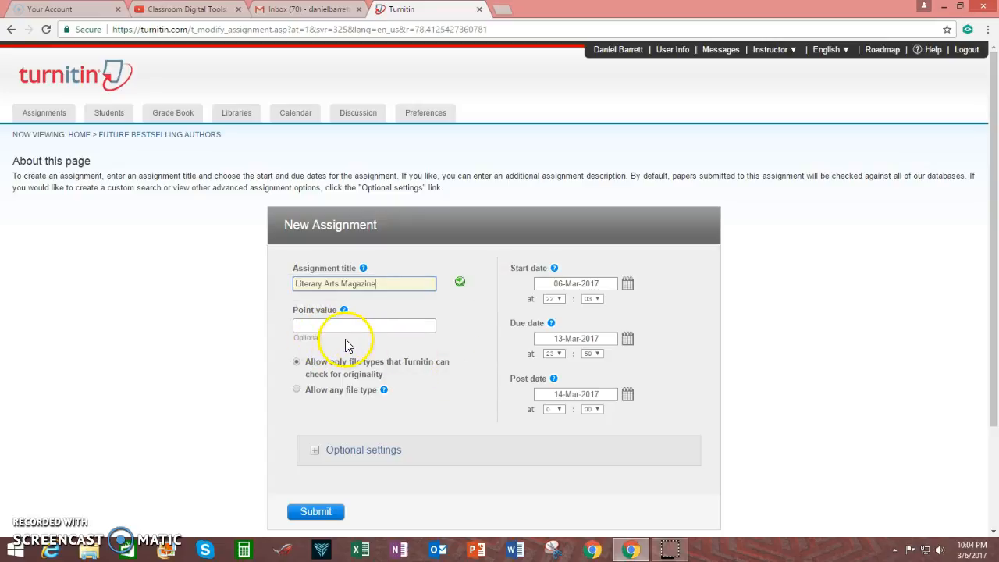
scroll(468, 350, "down", 1)
Review the Due date help beside the prefilled 06-Mar, 13-Mar and 14-Mar-2017 dates.
left_click(473, 268)
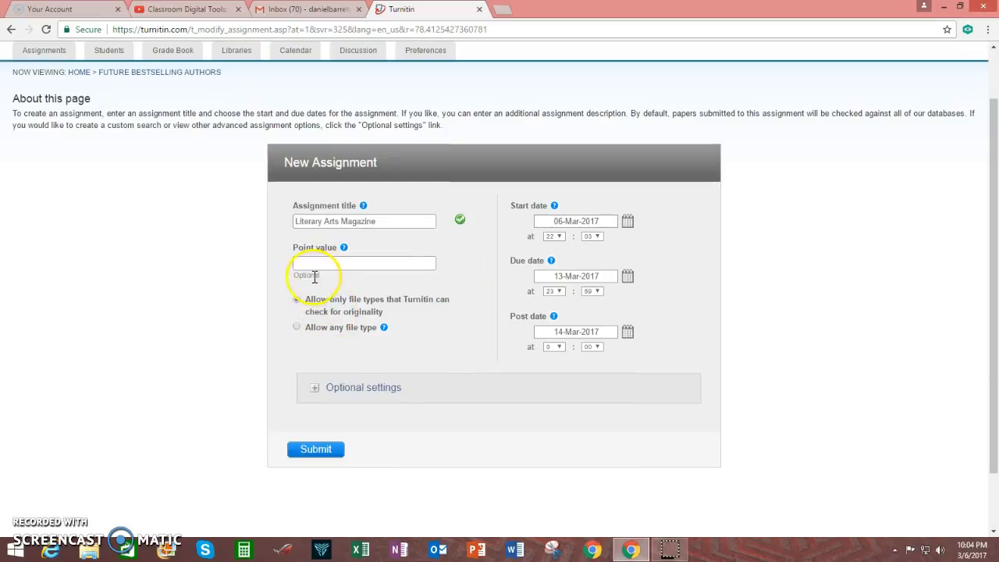
left_click(398, 327)
left_click(400, 312)
mouse_move(553, 207)
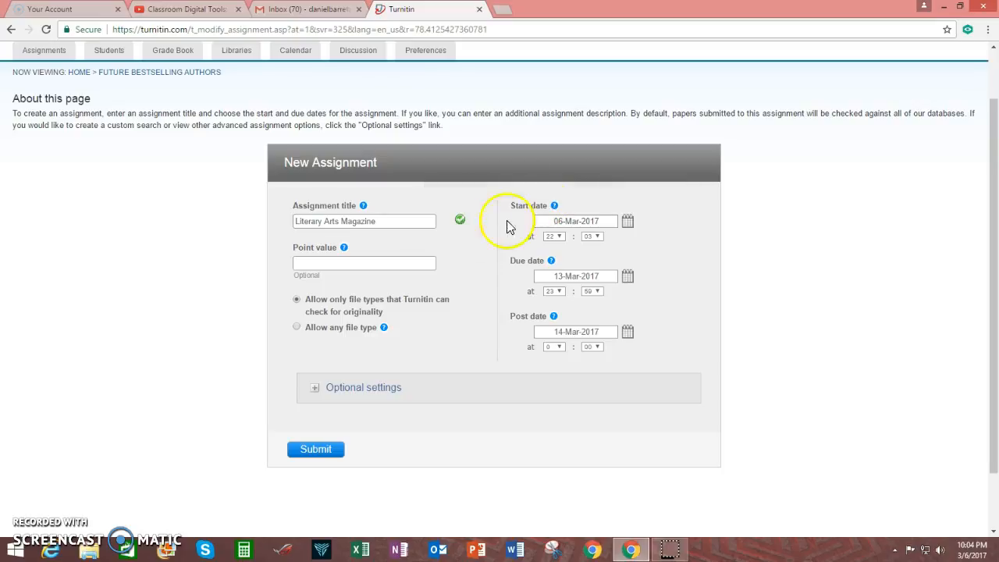
mouse_move(549, 259)
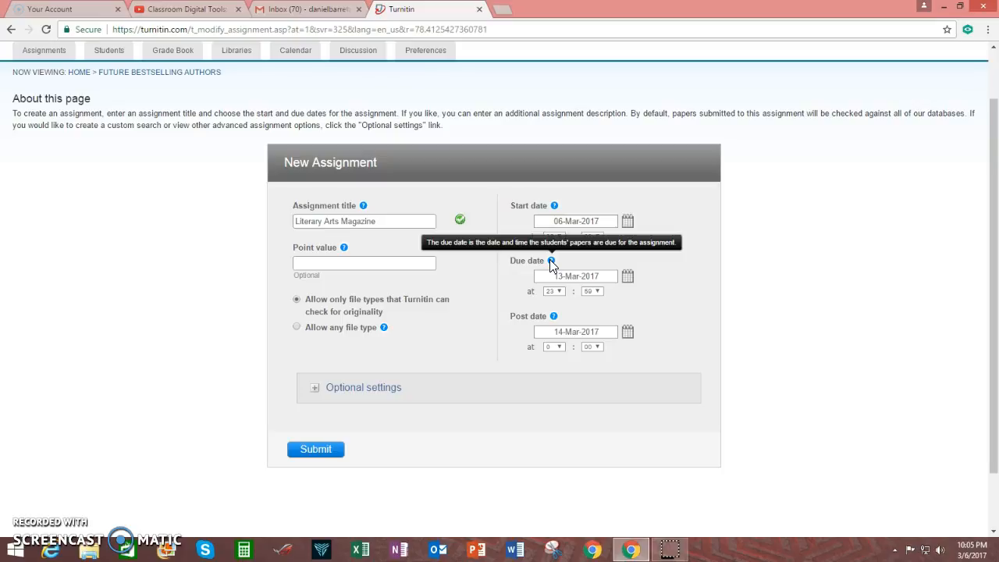
Set the assignment due date to 02-Jun-2017 at 17:00.
left_click(628, 276)
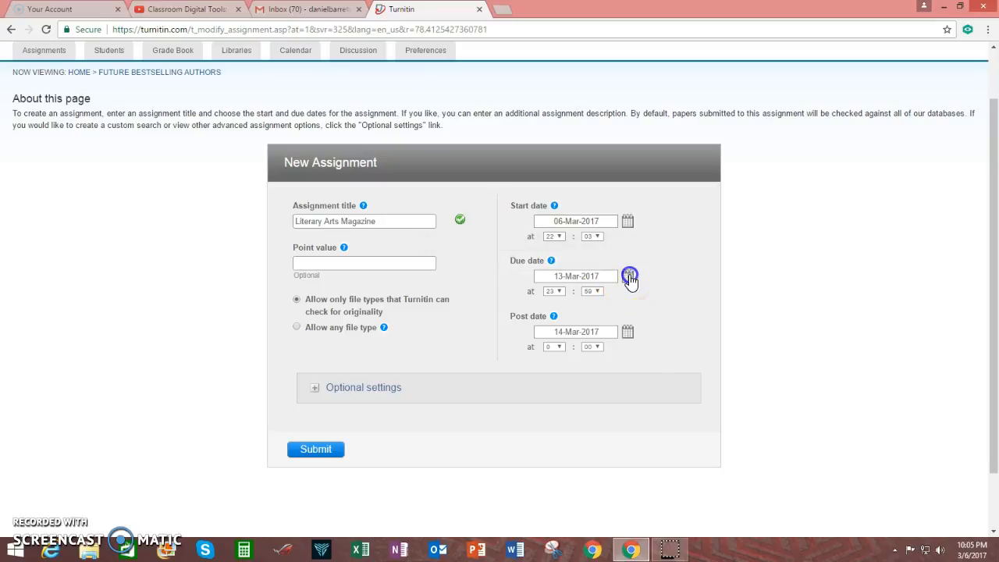
left_click(632, 297)
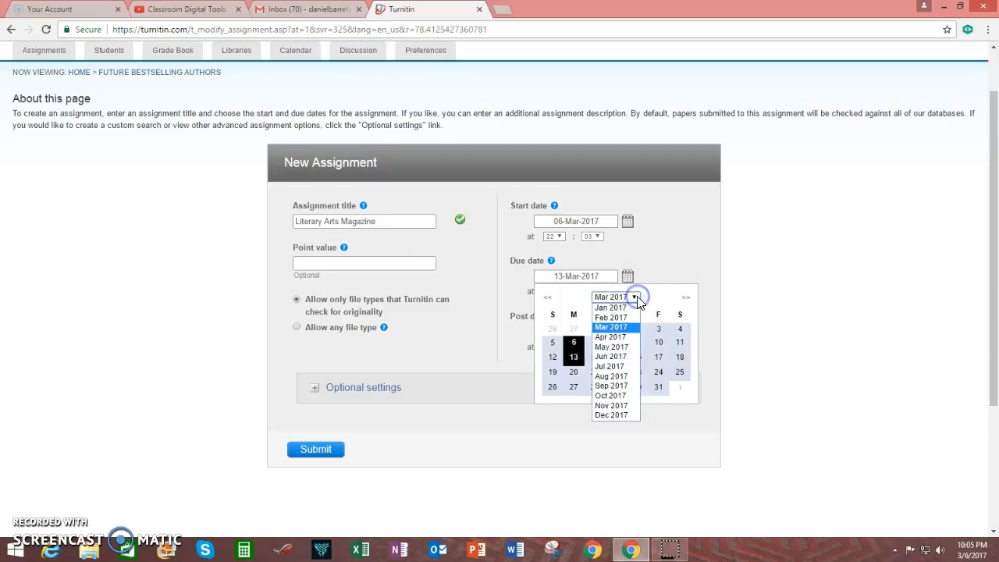
left_click(612, 356)
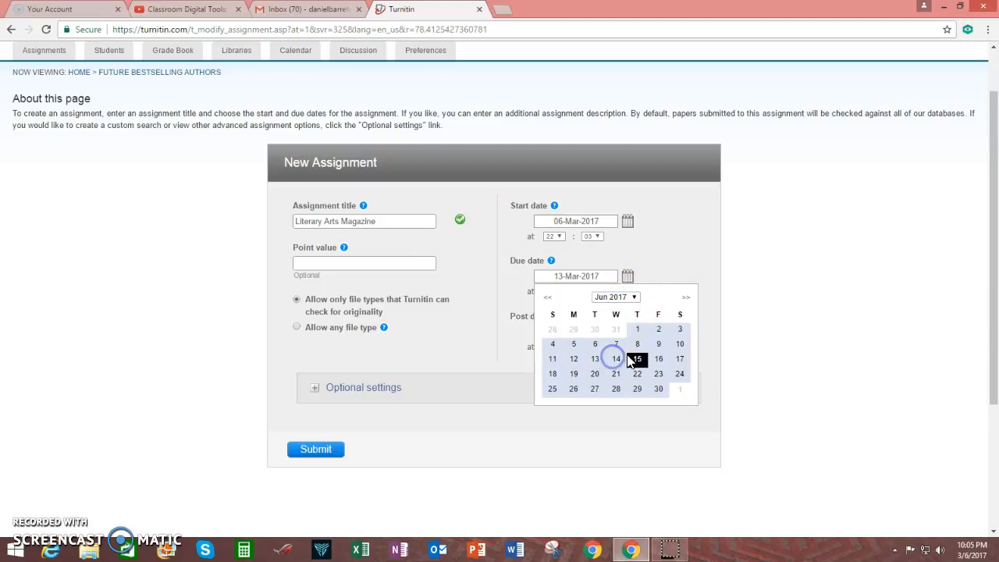
left_click(659, 330)
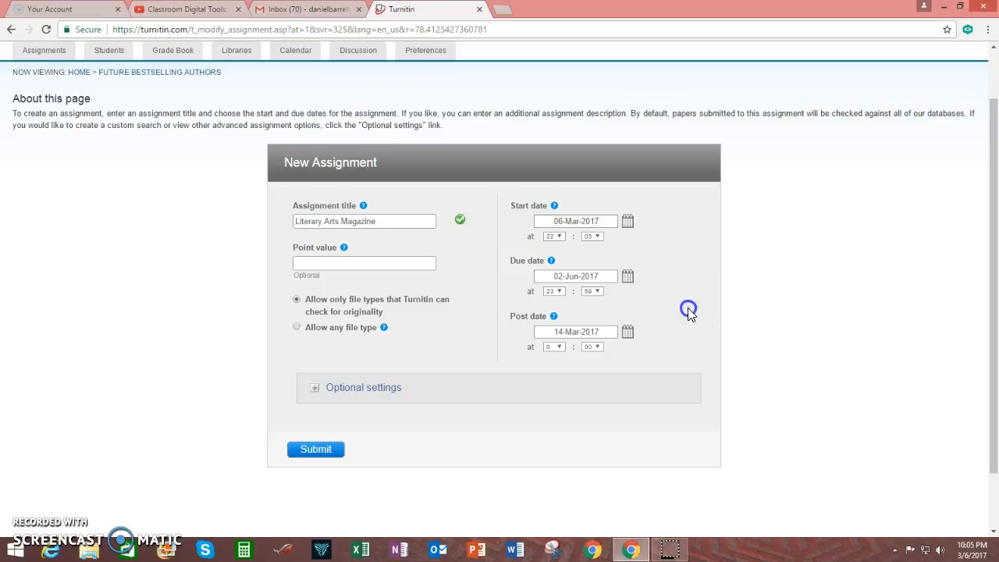
left_click(555, 289)
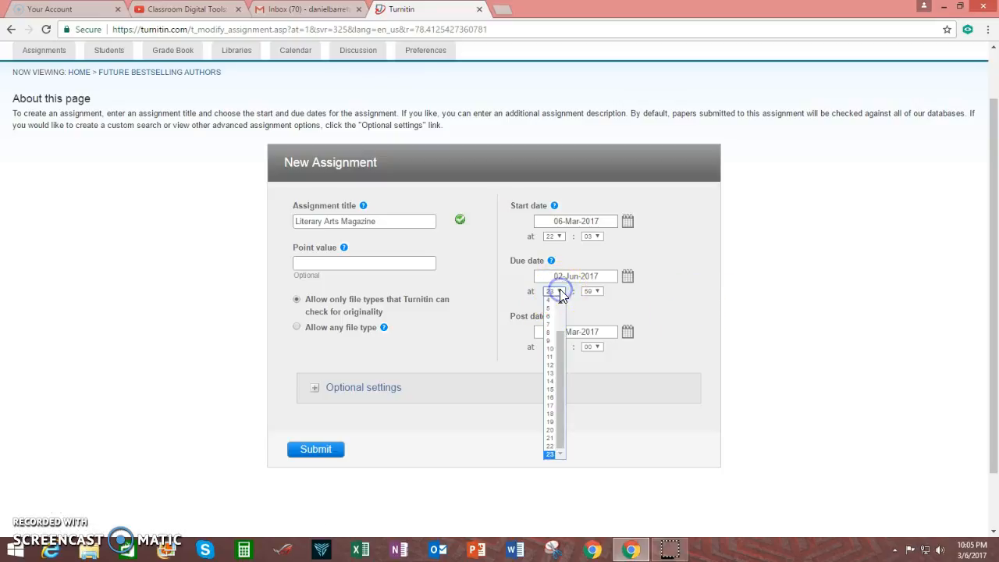
mouse_move(562, 373)
left_mouse_down()
mouse_move(565, 326)
mouse_move(567, 374)
left_mouse_up()
mouse_move(567, 377)
left_mouse_down()
mouse_move(563, 352)
mouse_move(565, 366)
left_mouse_up()
left_click(551, 405)
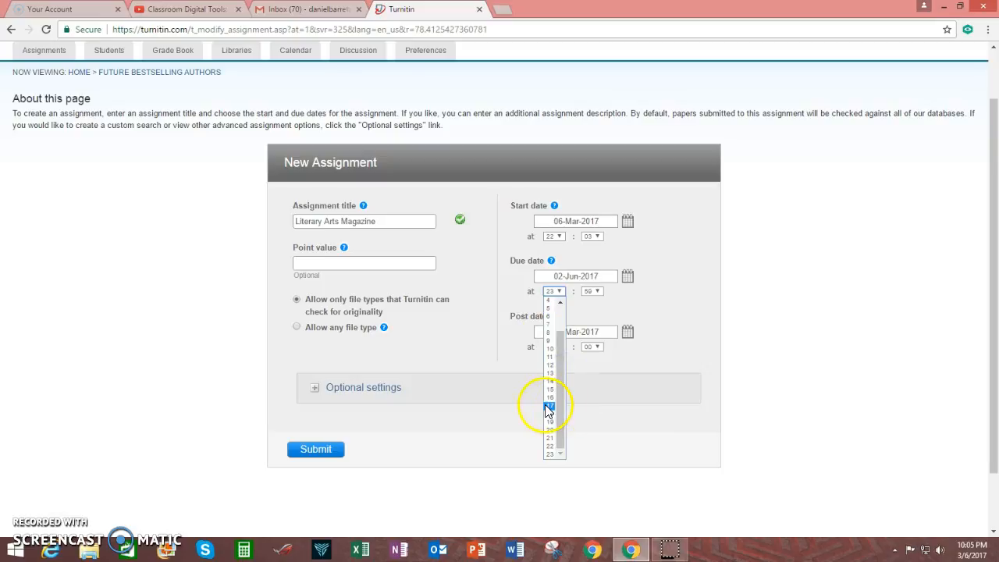
left_click(598, 291)
left_click_drag(599, 434, 601, 318)
left_click(590, 300)
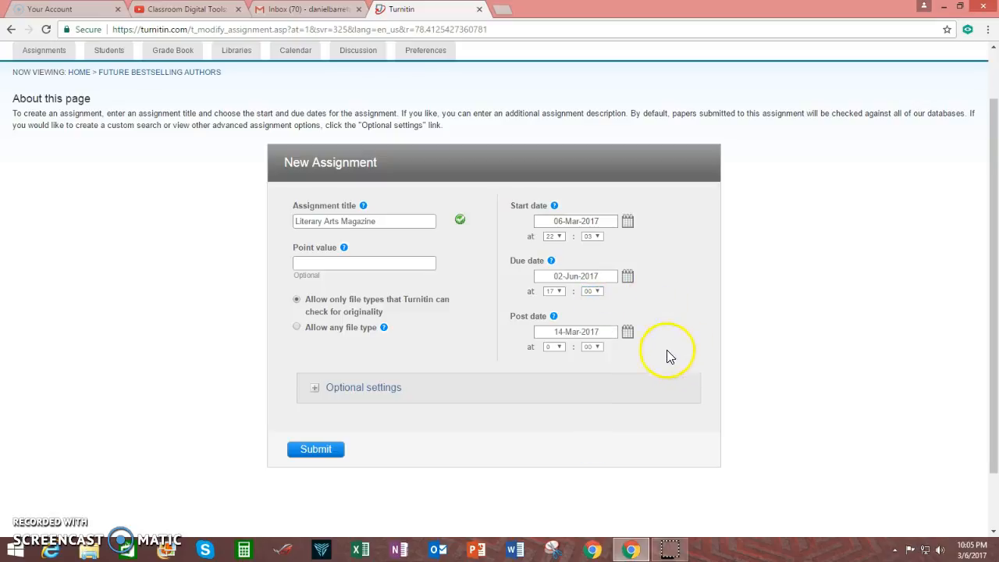
Set the post date to 02-Jun-2017 with hour 17.
mouse_move(554, 317)
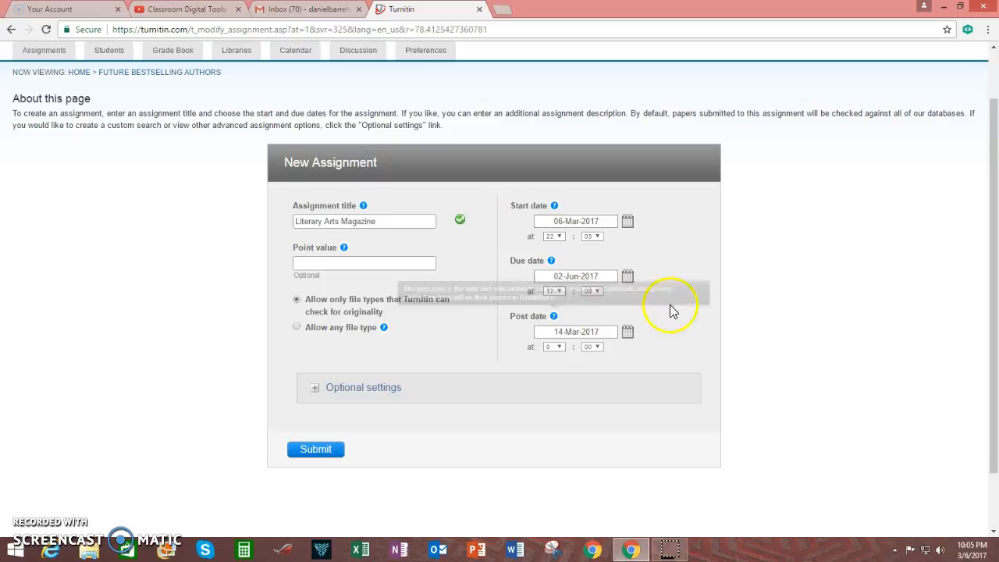
left_click(629, 333)
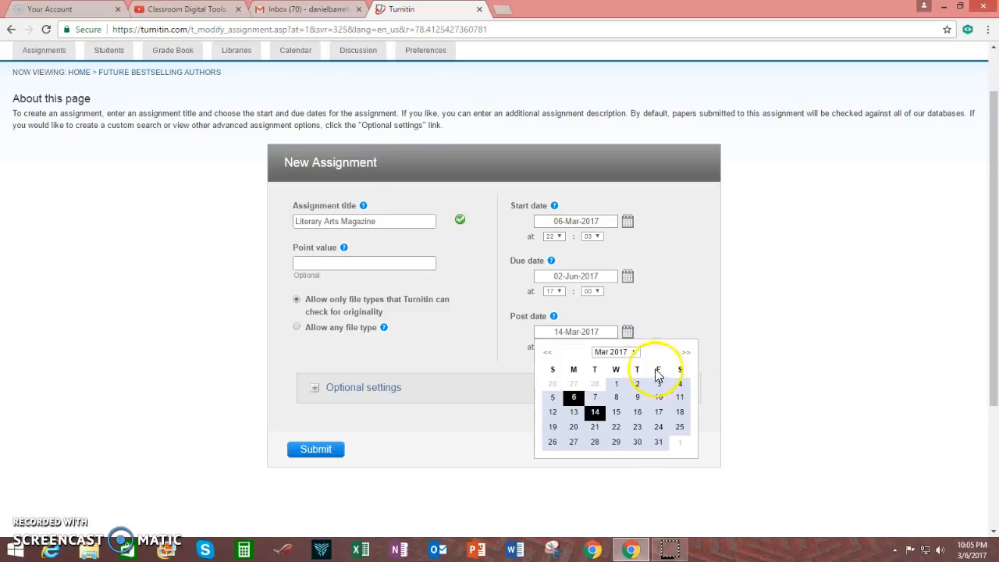
left_click(634, 352)
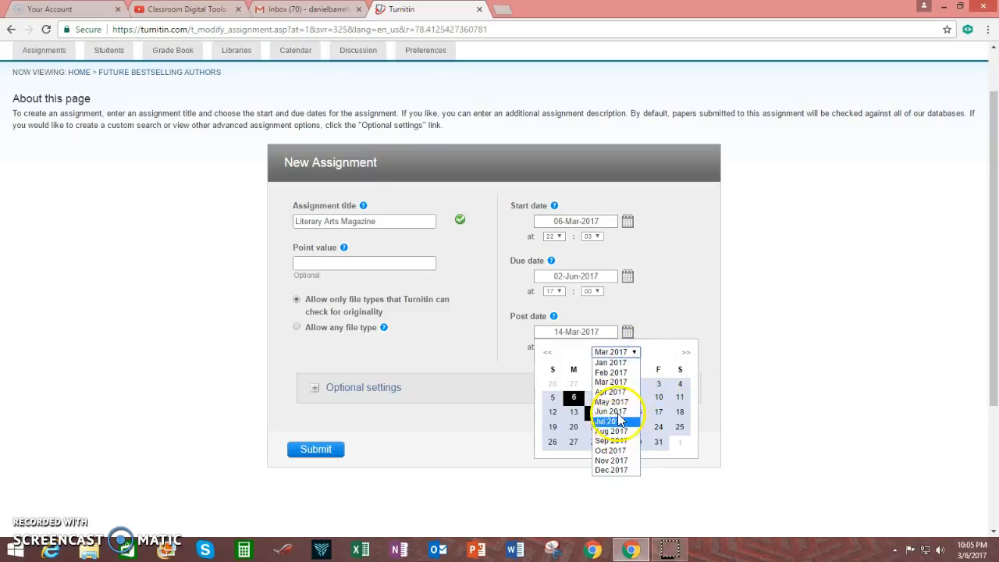
left_click(618, 418)
left_click(658, 383)
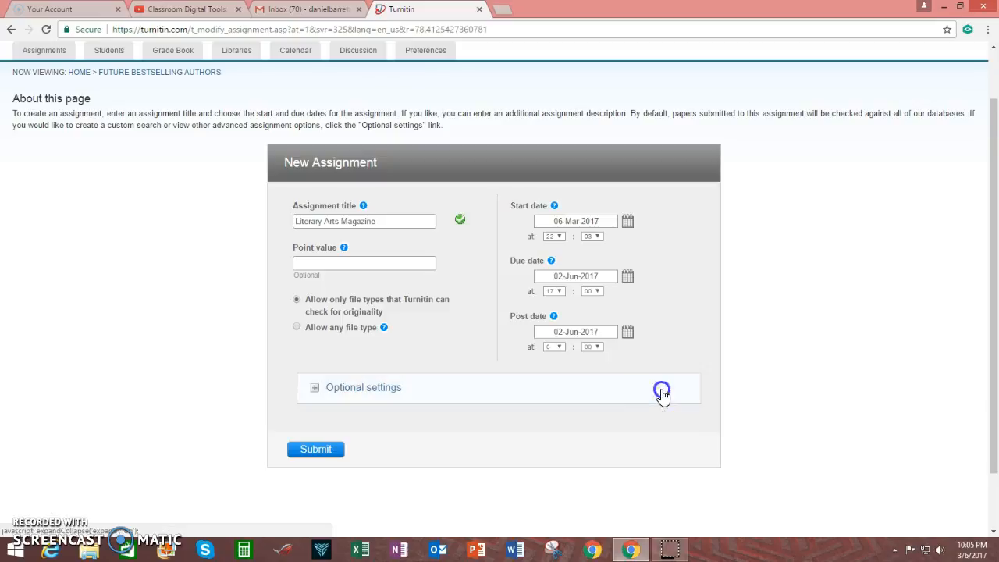
left_click(556, 347)
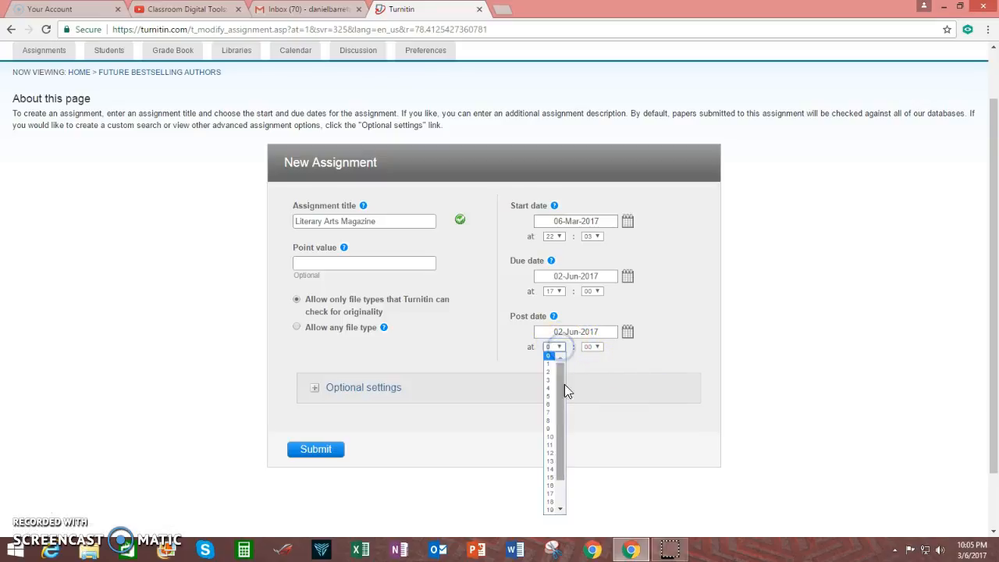
left_click_drag(566, 407, 567, 461)
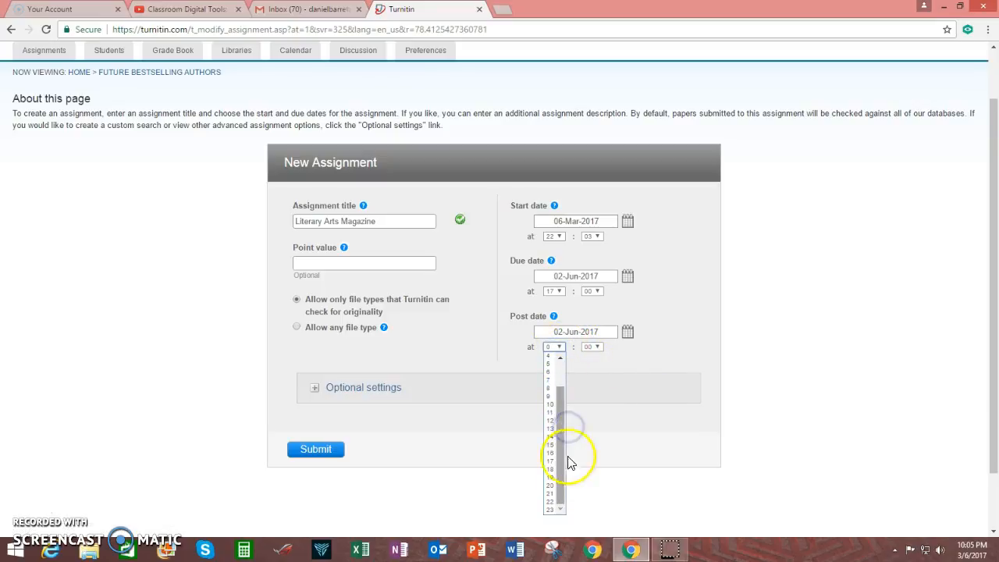
left_click(555, 462)
left_click(680, 336)
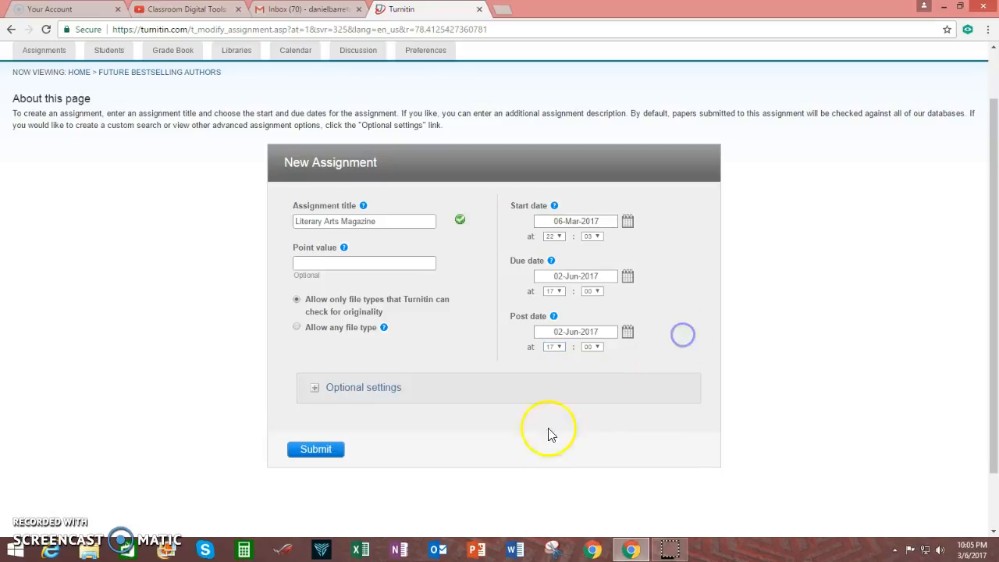
scroll(482, 390, "down", 1)
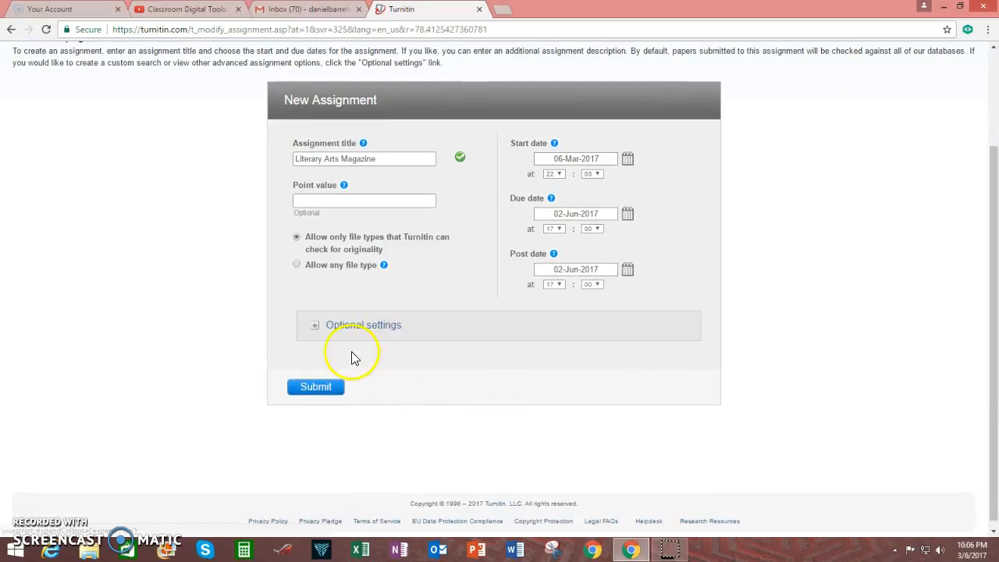
Review the optional Originality Report, GradeMark and e-rater settings, then submit the Literary Arts Magazine assignment.
left_click(316, 325)
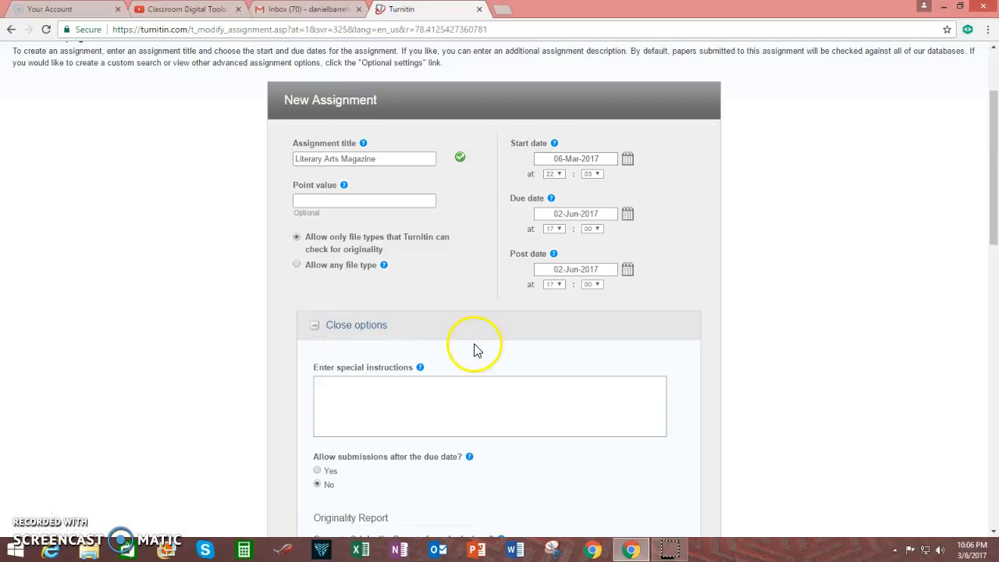
scroll(461, 350, "down", 2)
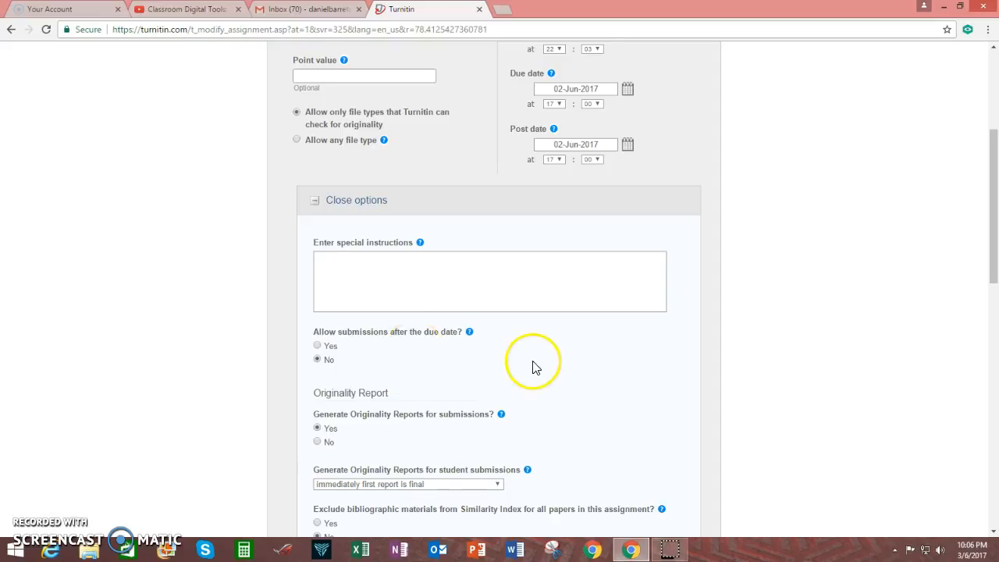
scroll(531, 367, "down", 2)
scroll(527, 370, "down", 1)
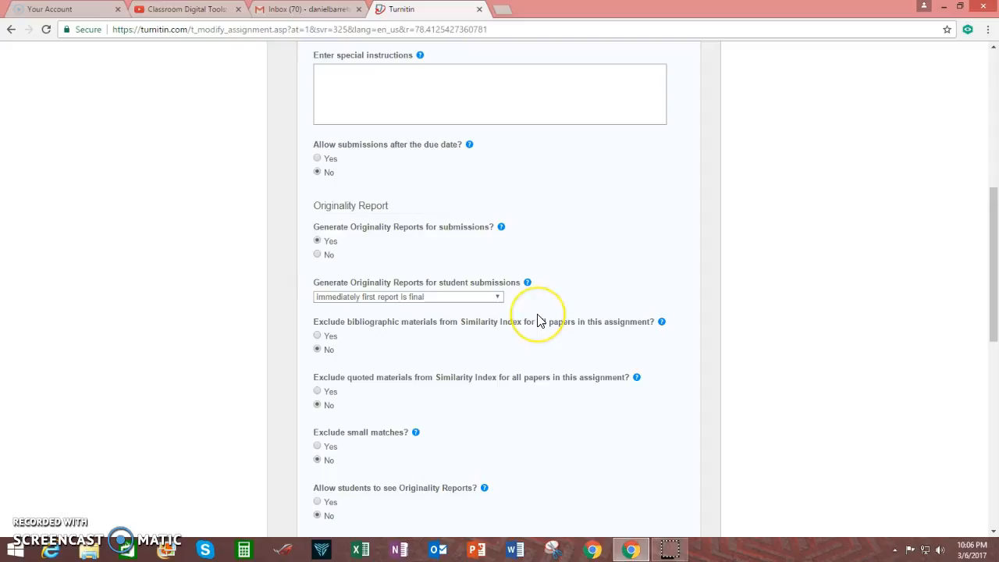
scroll(539, 320, "down", 1)
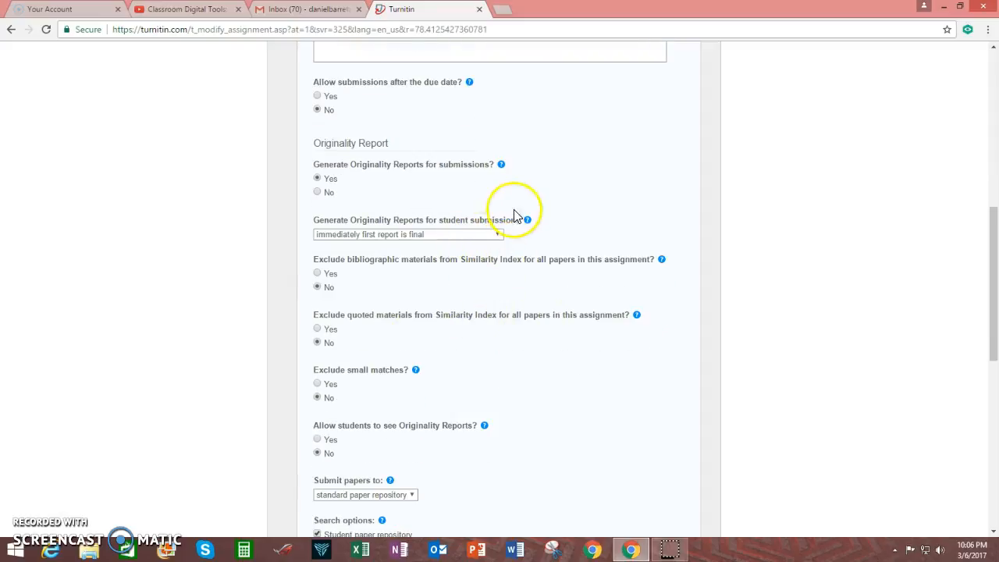
scroll(428, 281, "down", 1)
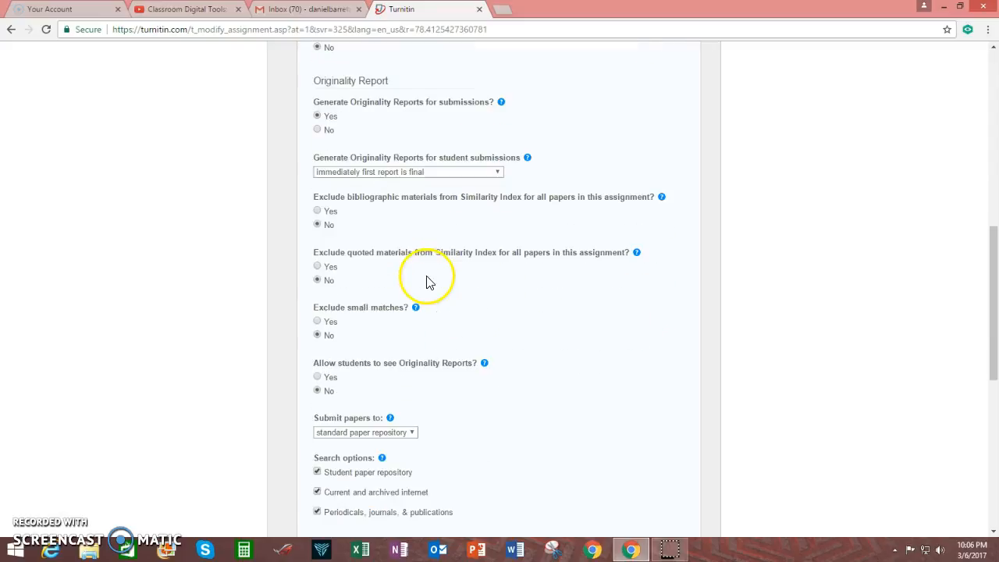
scroll(437, 340, "down", 2)
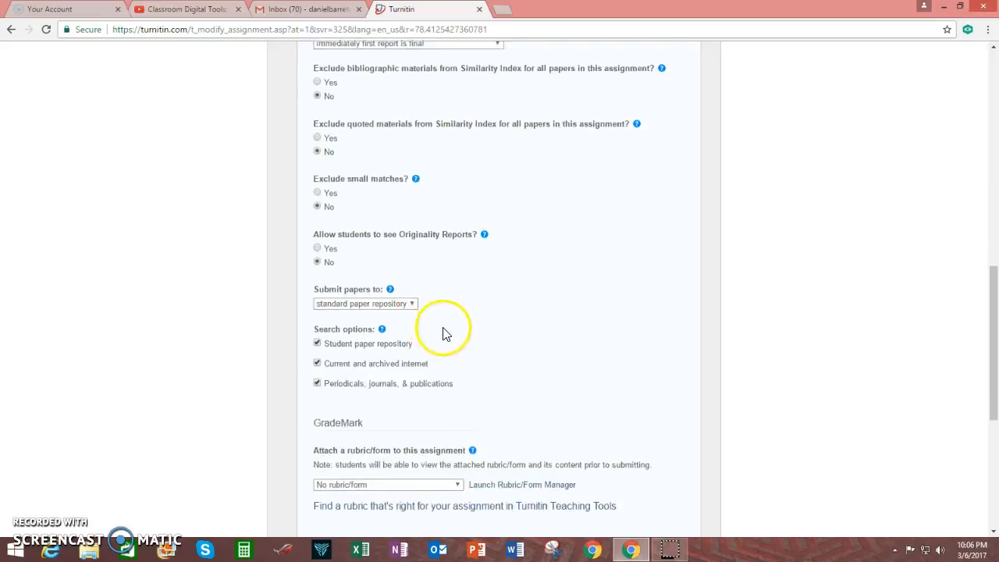
scroll(442, 334, "down", 5)
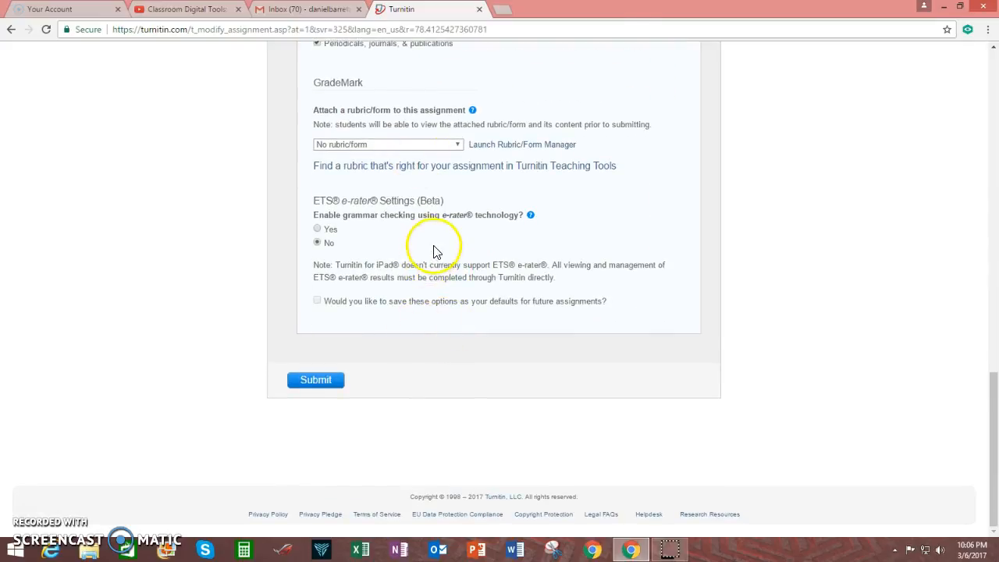
left_click(323, 388)
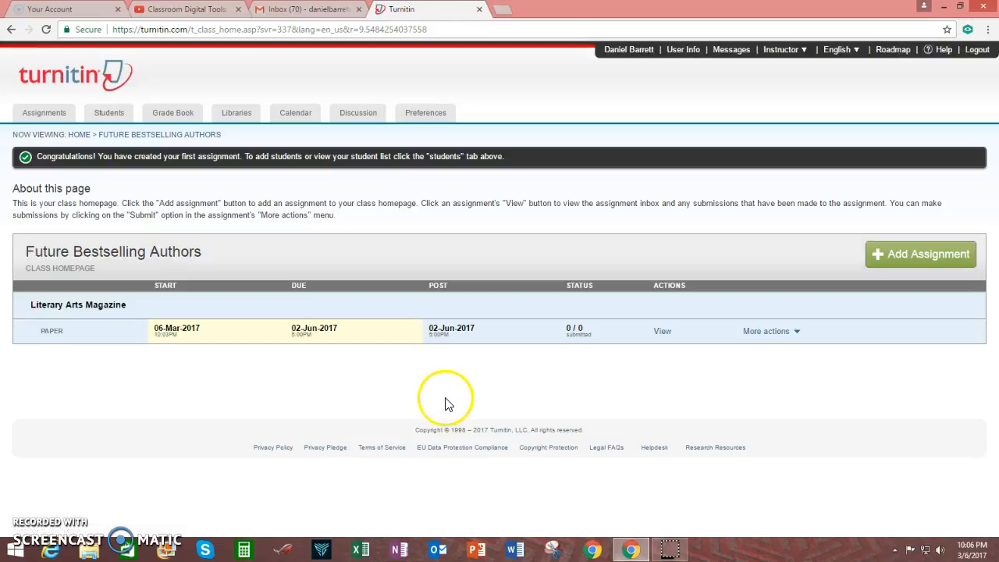